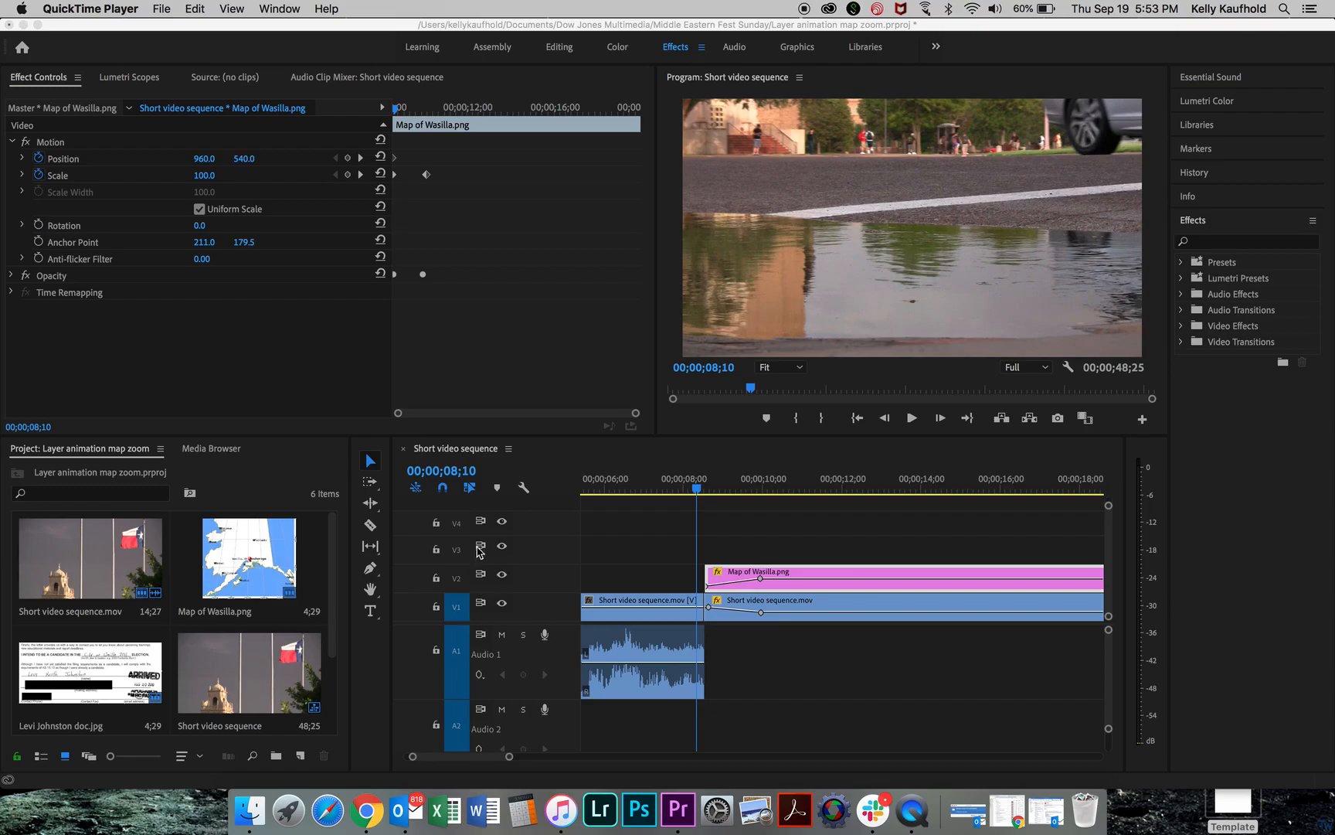
- Play the map zoom to 00;00;12;09 and place the scanned document JPG there on V3, above the map clip
click(699, 484)
key(space)
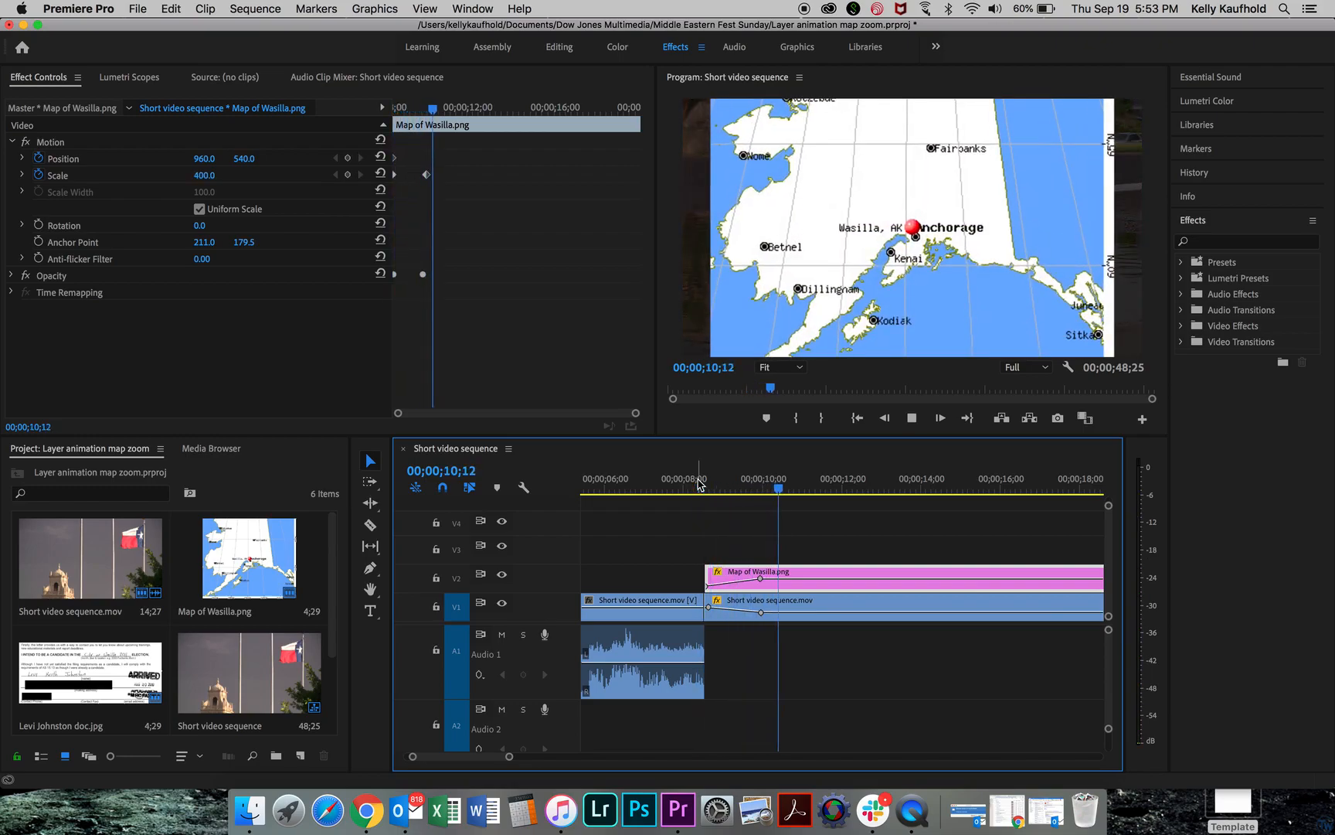
key(space)
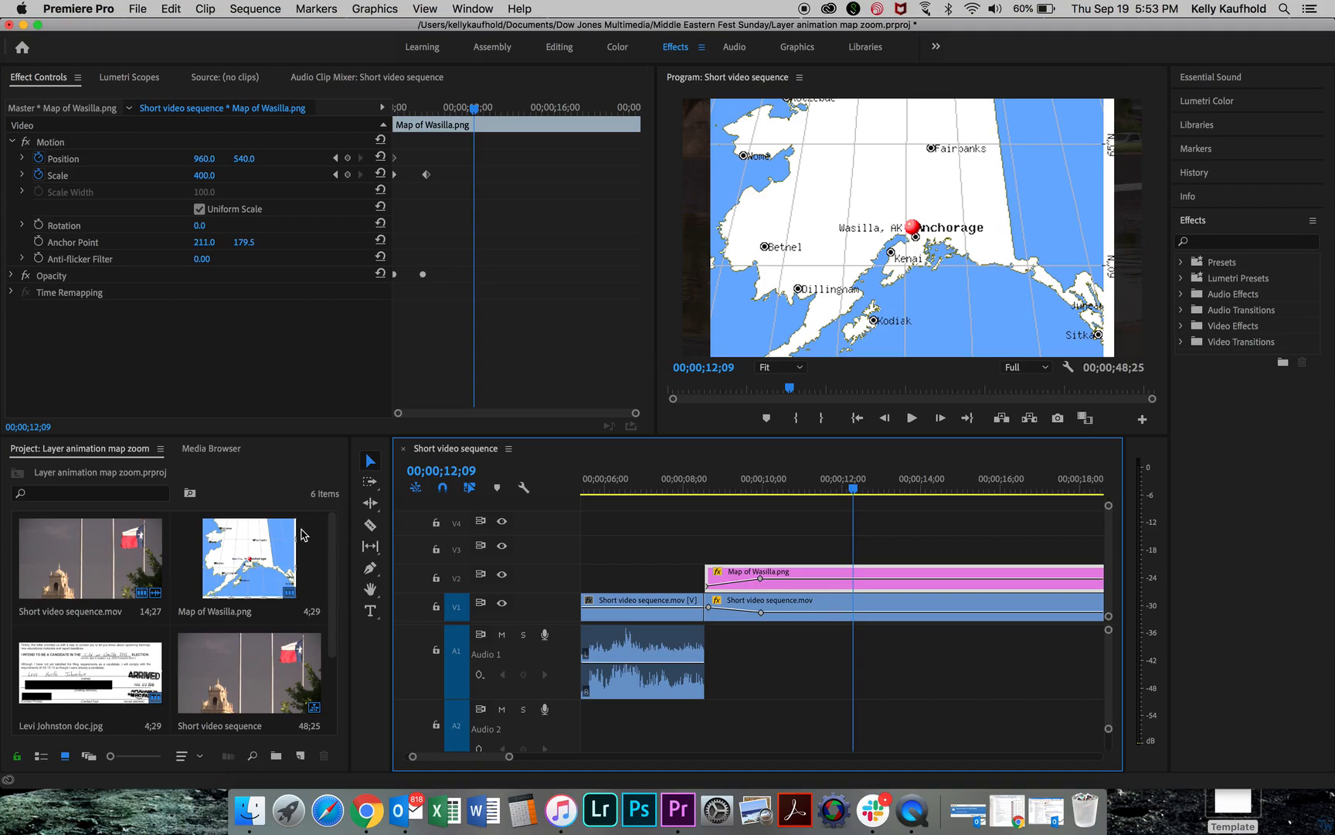
click(97, 672)
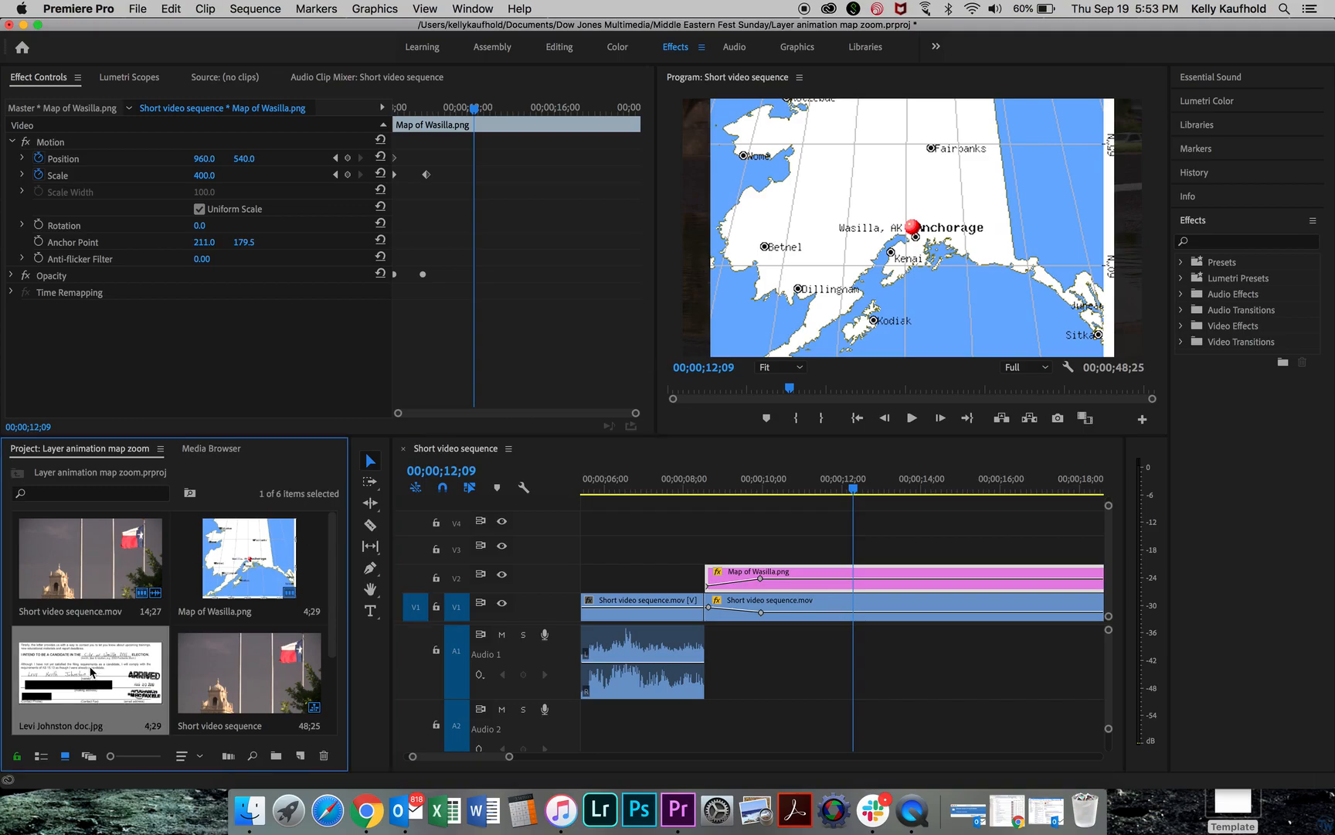
drag(91, 671, 856, 557)
- Preview the sequence from just before the document clip appears over the map
click(881, 491)
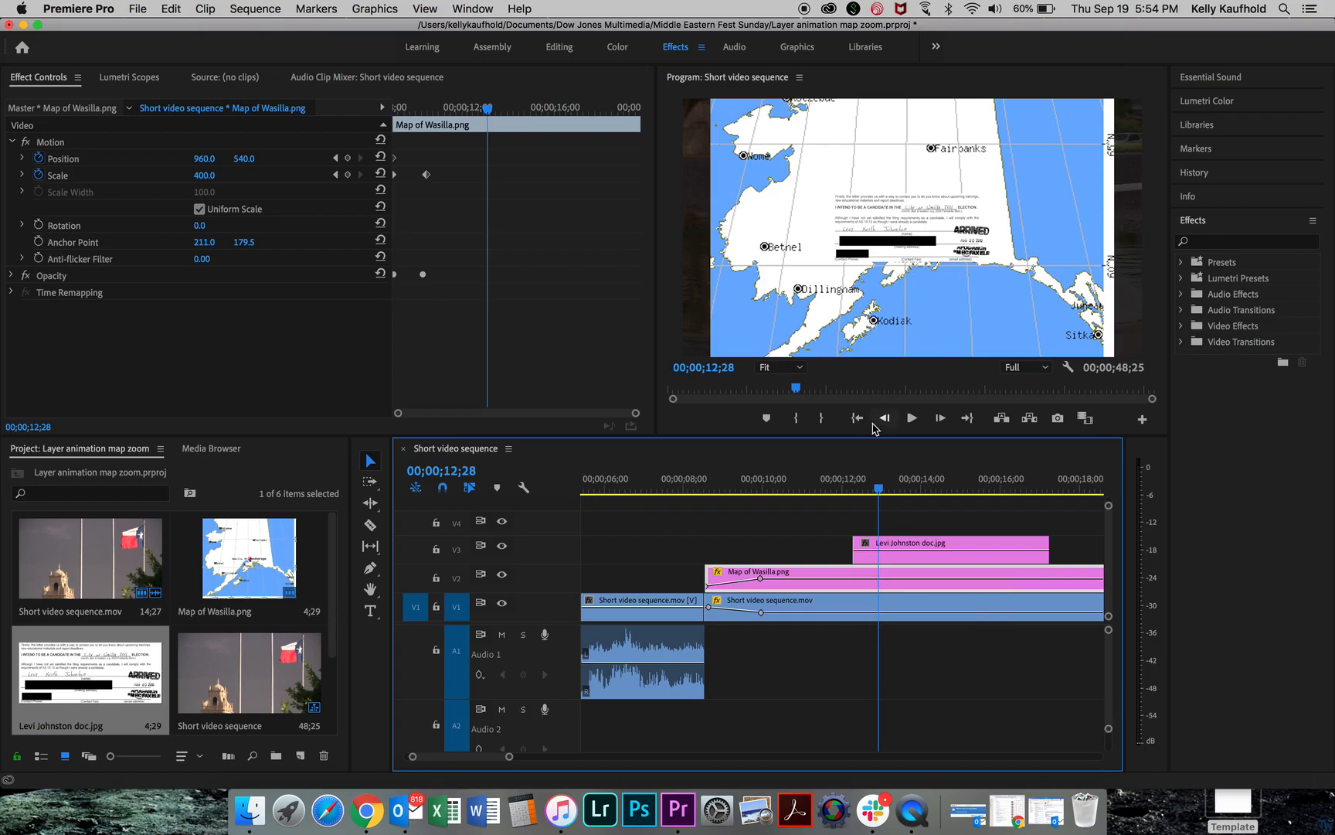
drag(880, 488, 842, 496)
key(space)
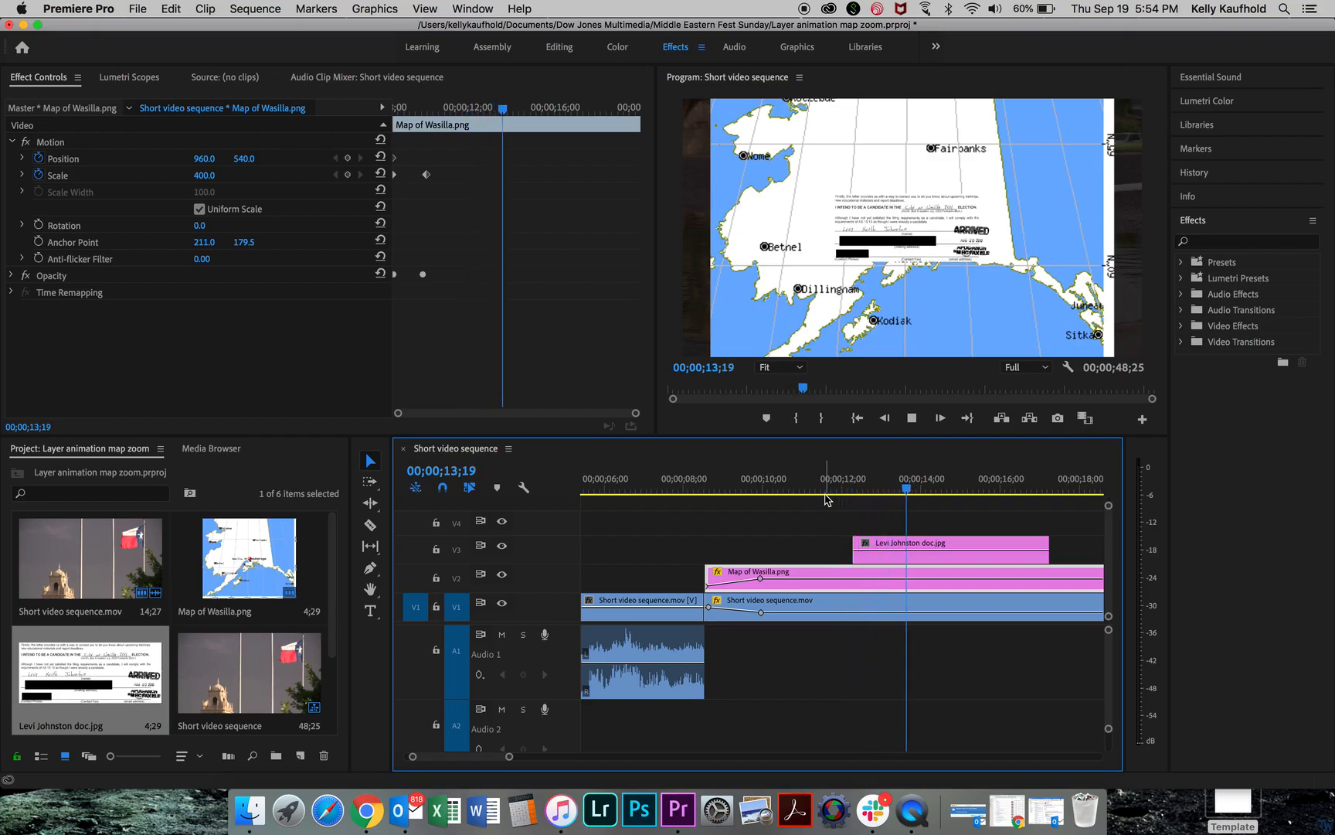
key(space)
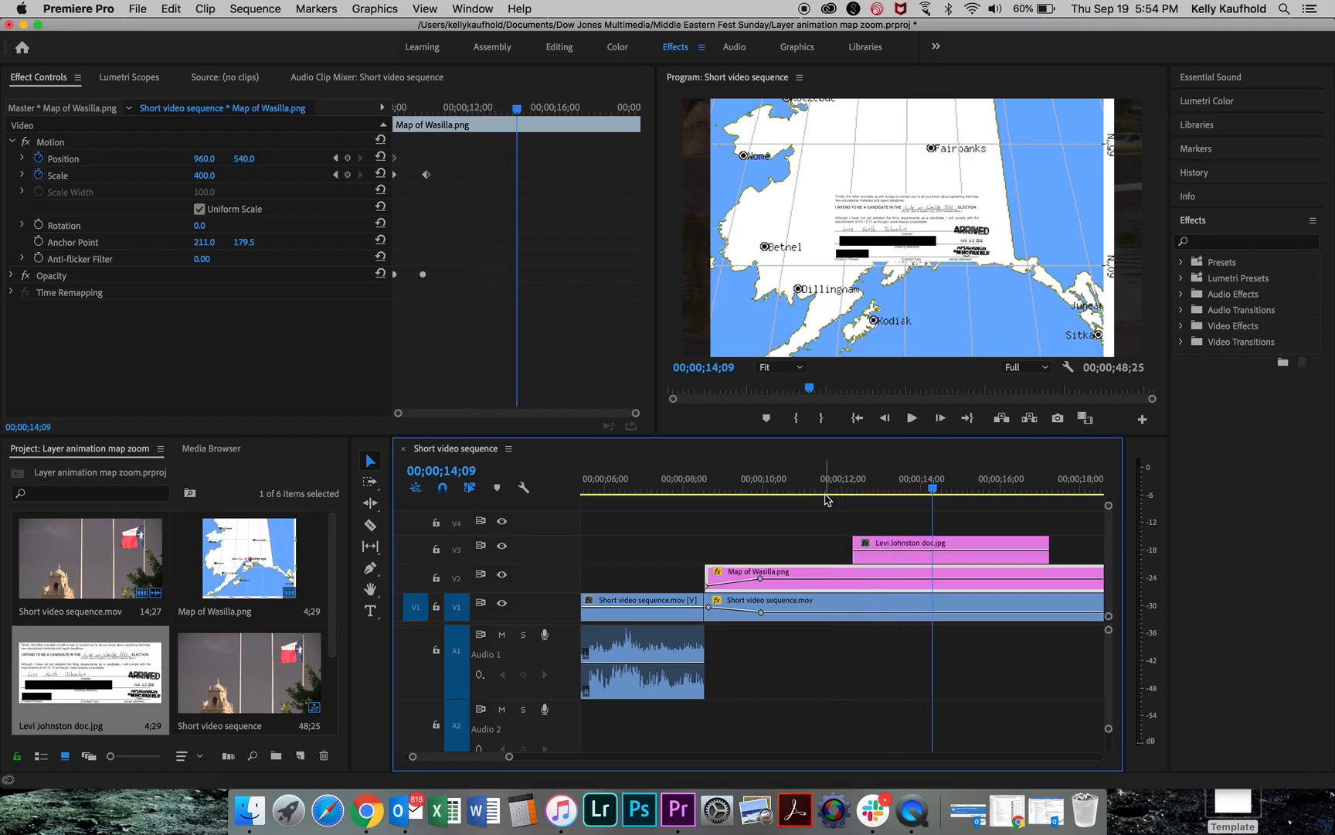
- Park the playhead at 00;00;14;17 and set the document clip's Scale to 245
key(space)
key(space)
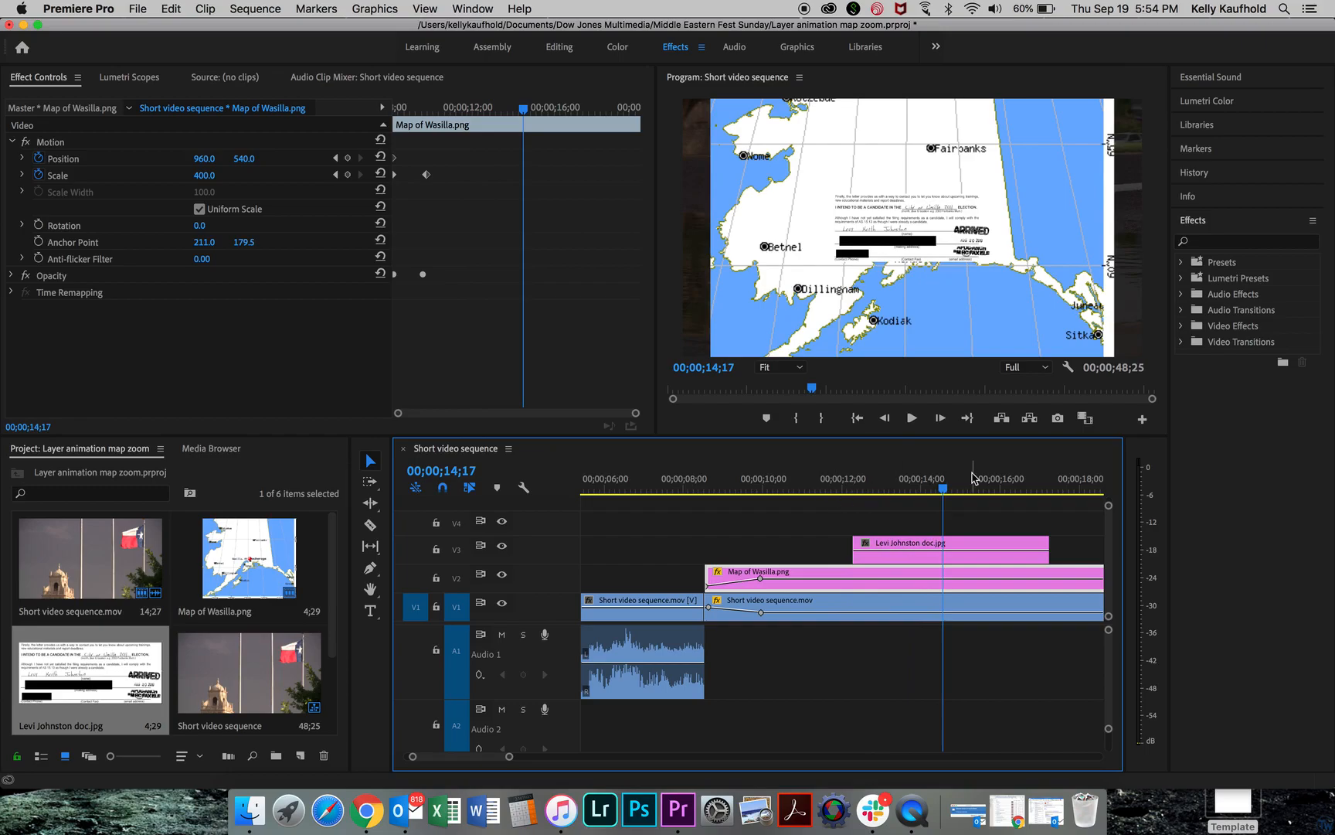
click(924, 559)
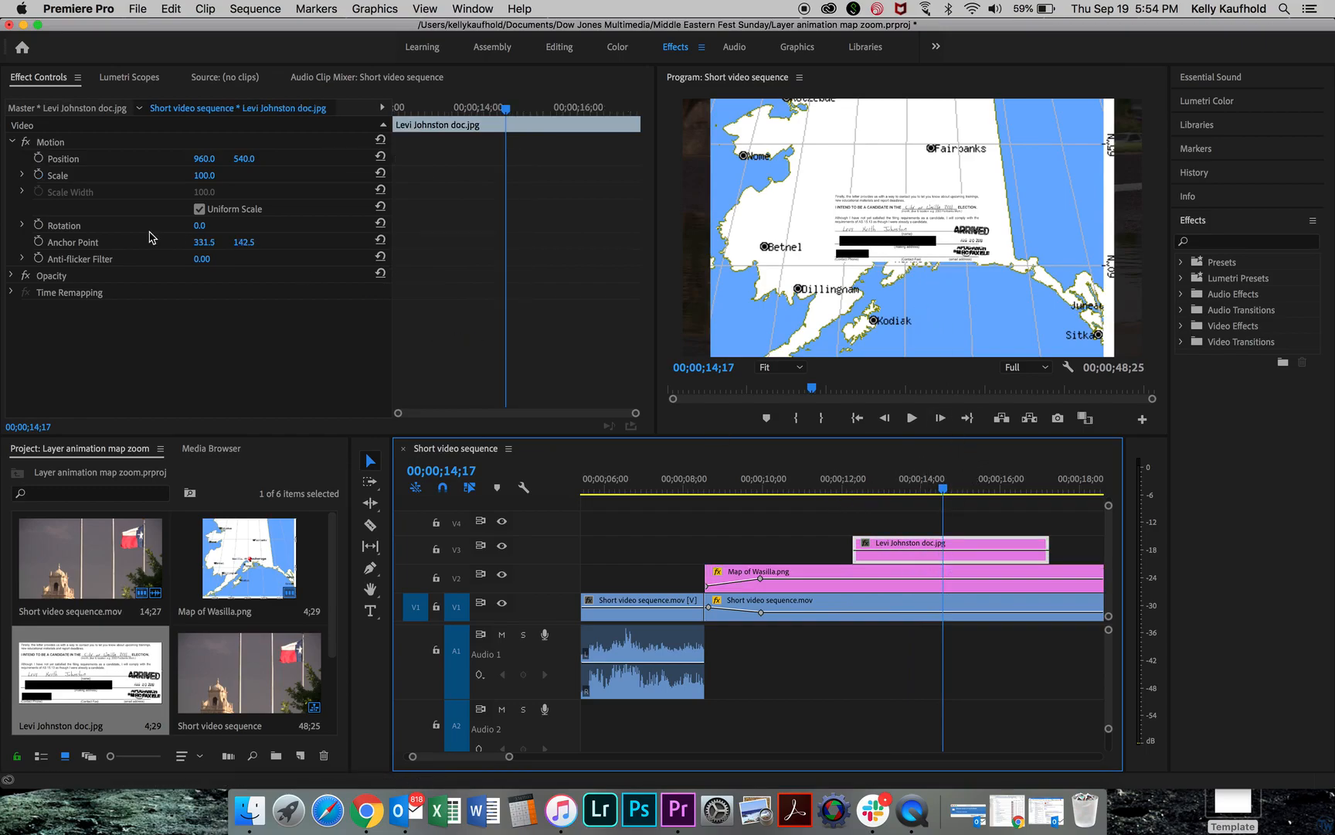
click(204, 176)
mouse_move(204, 175)
mouse_down()
mouse_move(323, 176)
mouse_move(216, 177)
mouse_up()
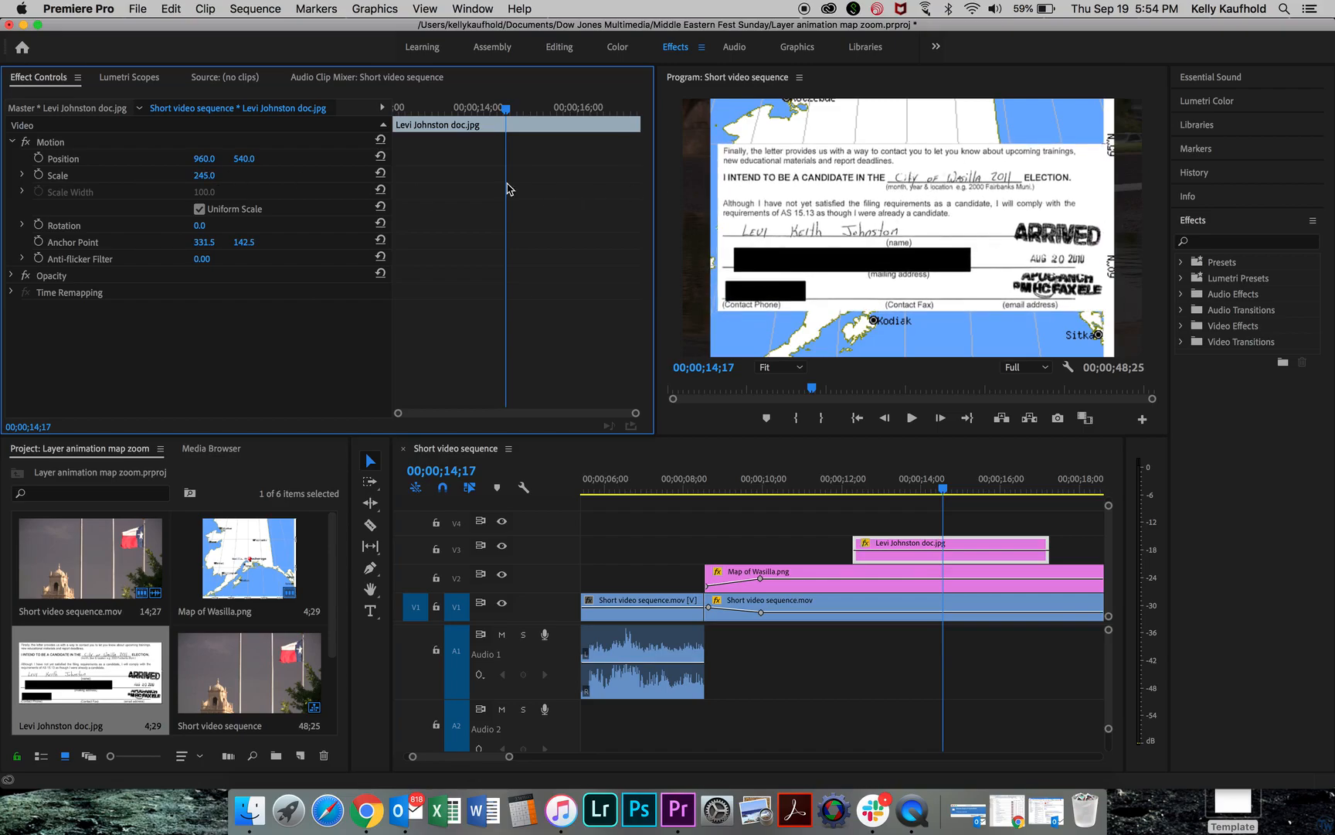
- Enable keyframe animation for the document clip's Scale, Position and Rotation at 00;00;14;17
click(38, 175)
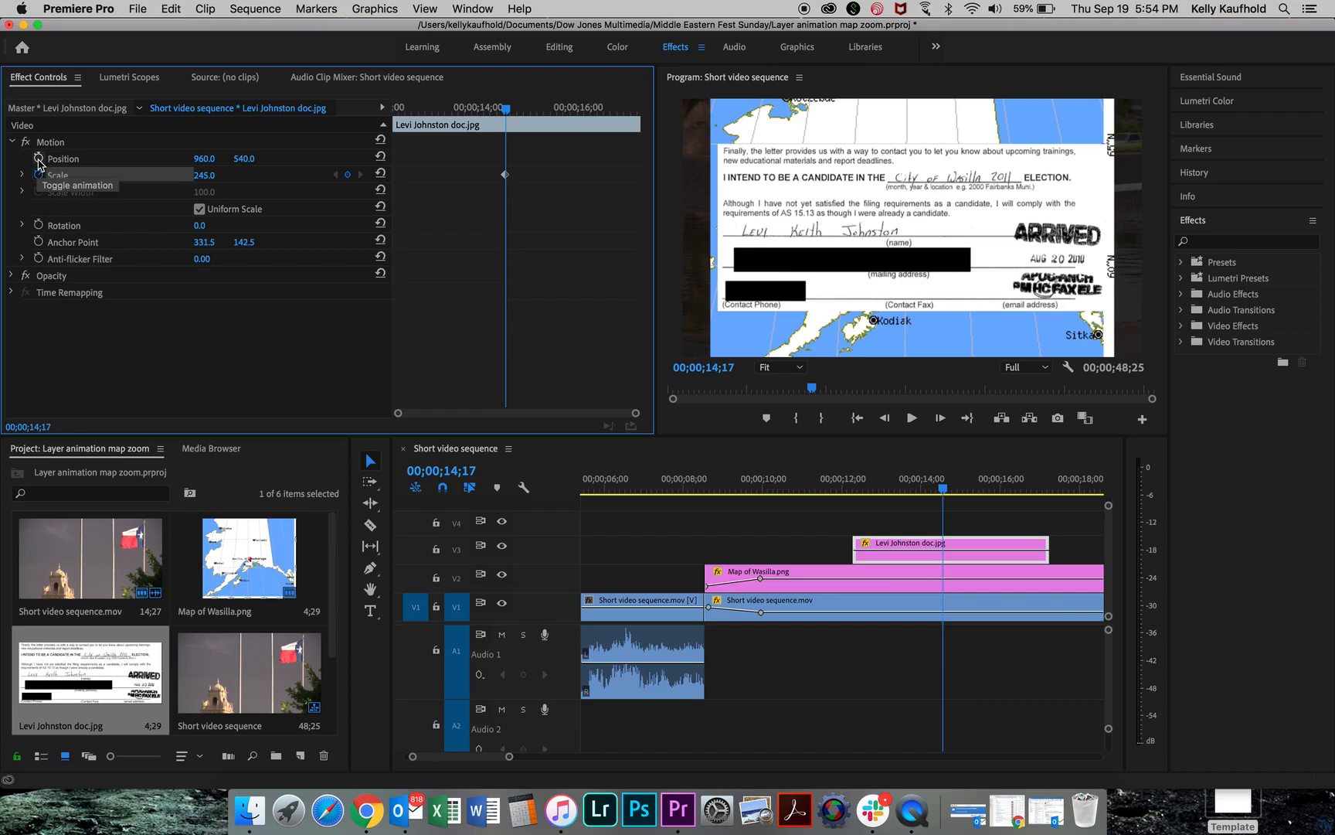
click(38, 158)
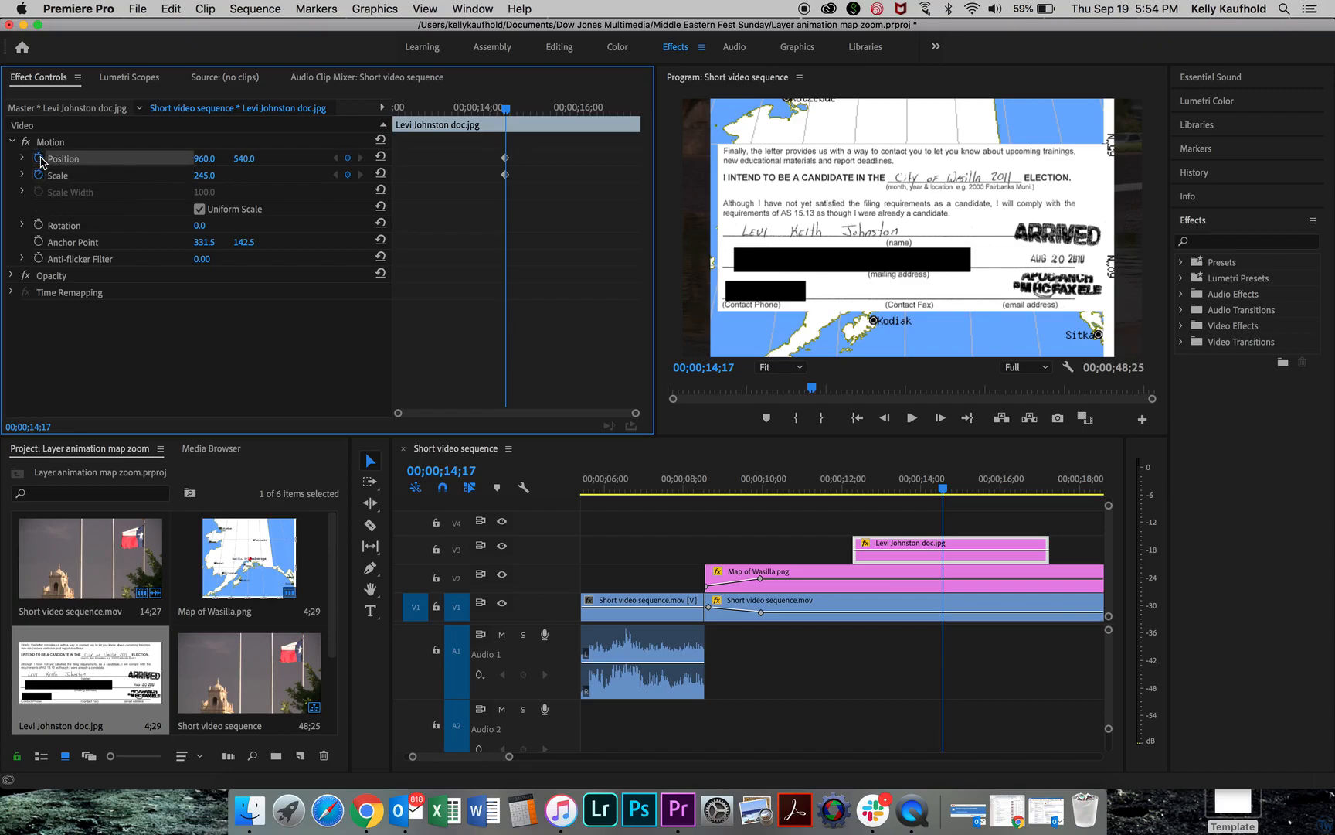
click(38, 227)
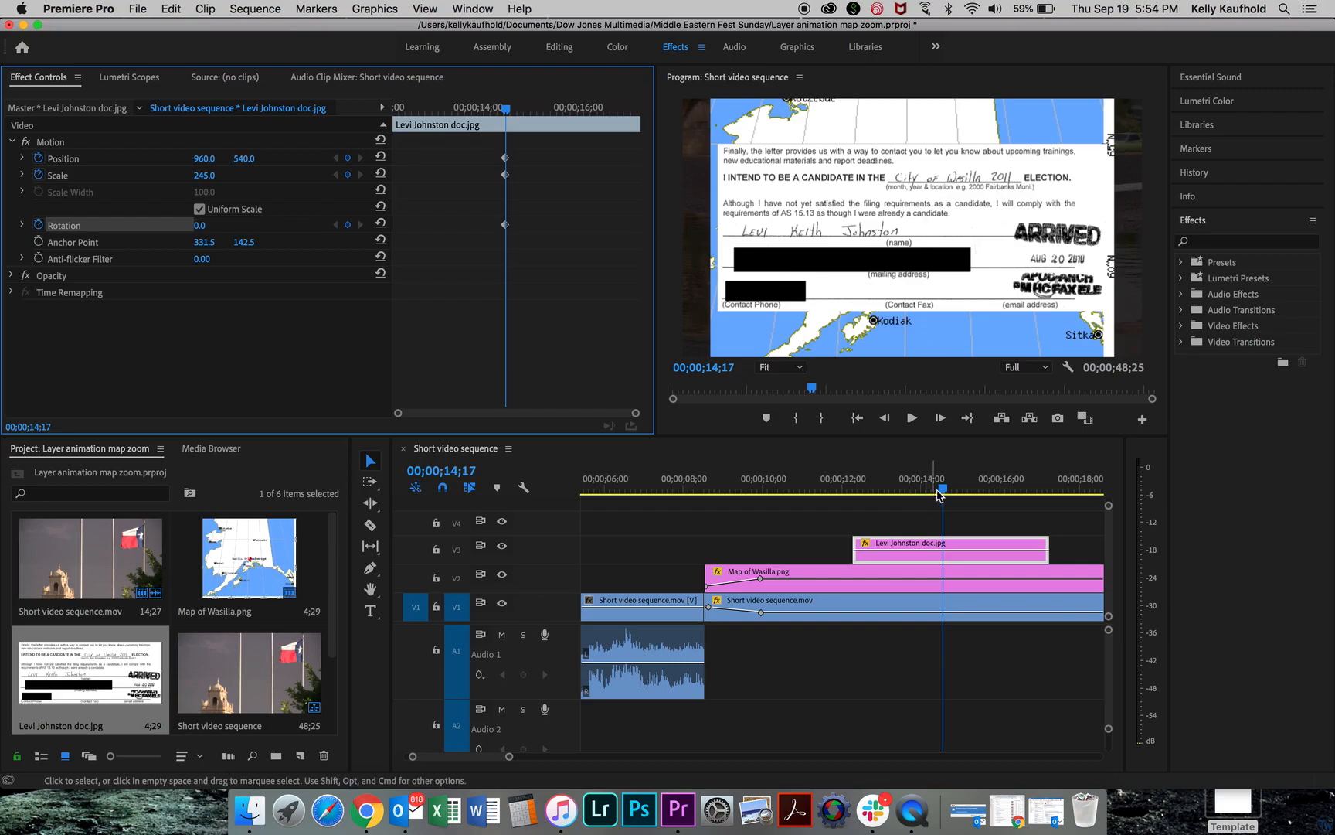
- Move the playhead to the document clip's first frame at 00;00;12;09
drag(943, 489, 858, 495)
key(=)
key(=)
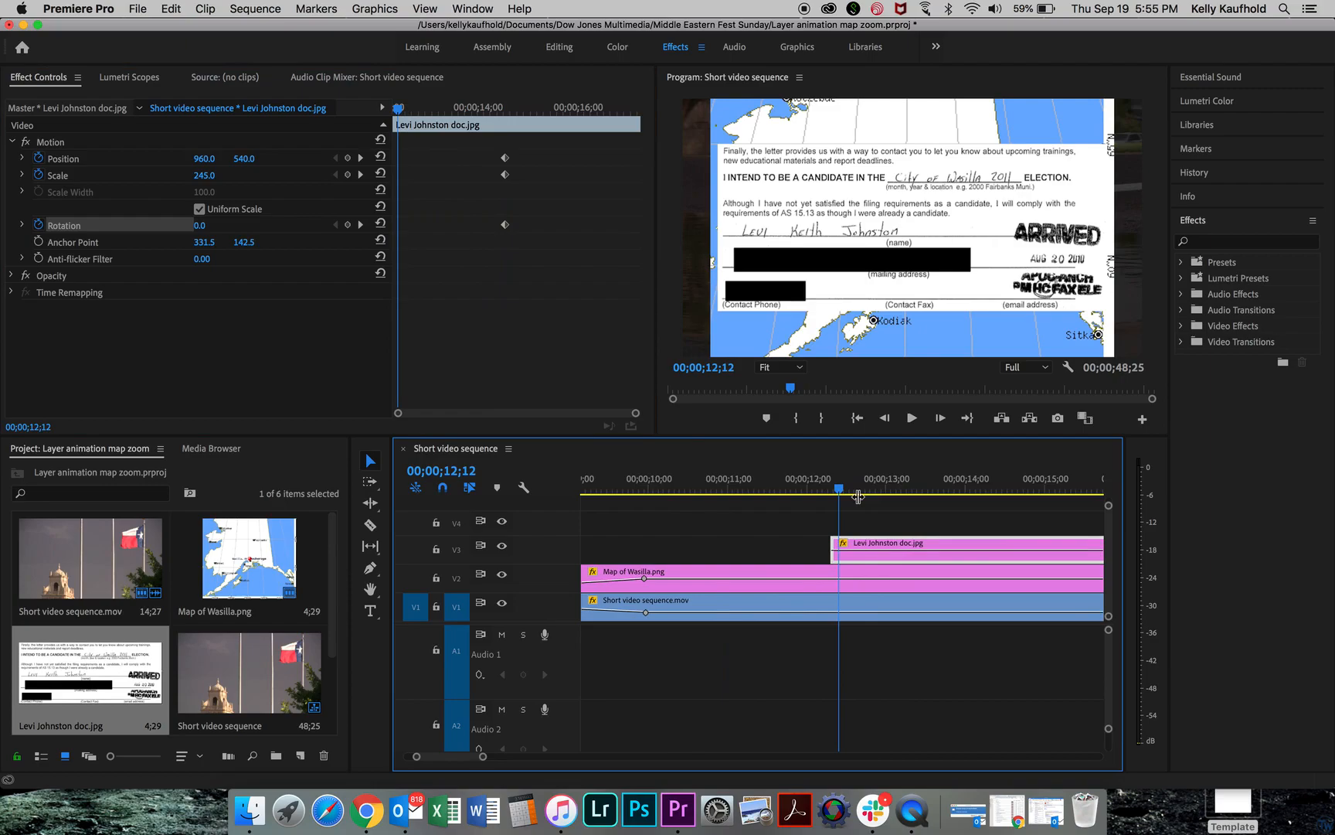
key(Left)
key(Left)
key(Left)
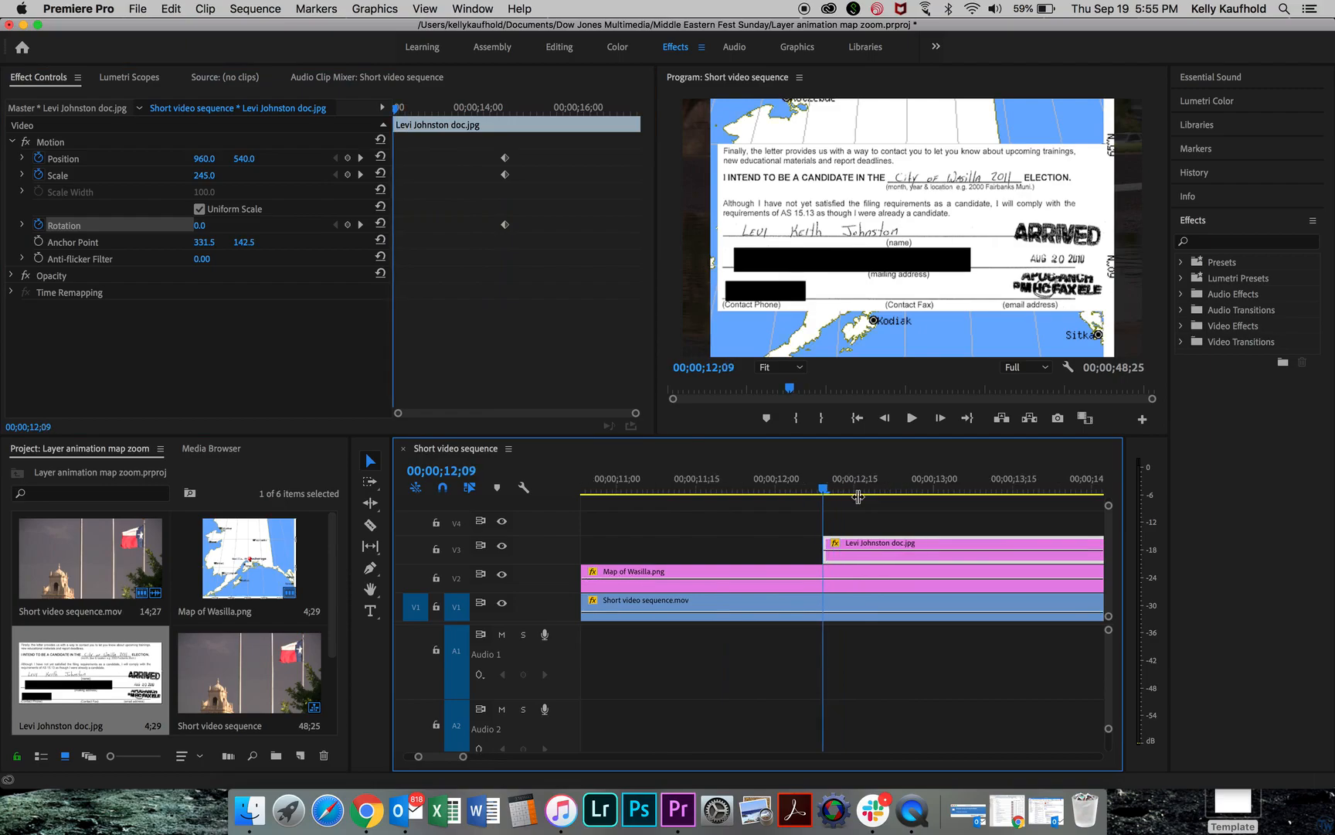
click(40, 160)
click(40, 160)
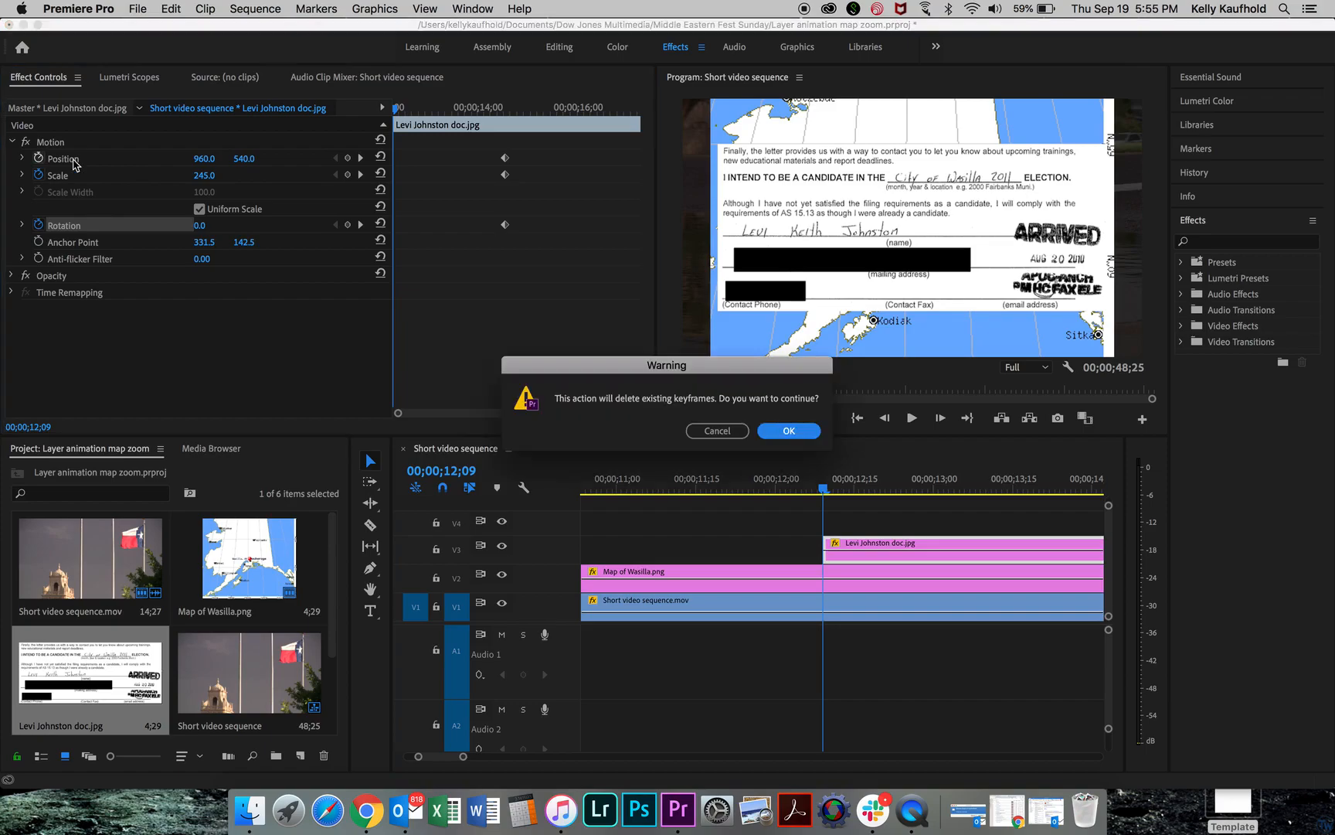
click(705, 434)
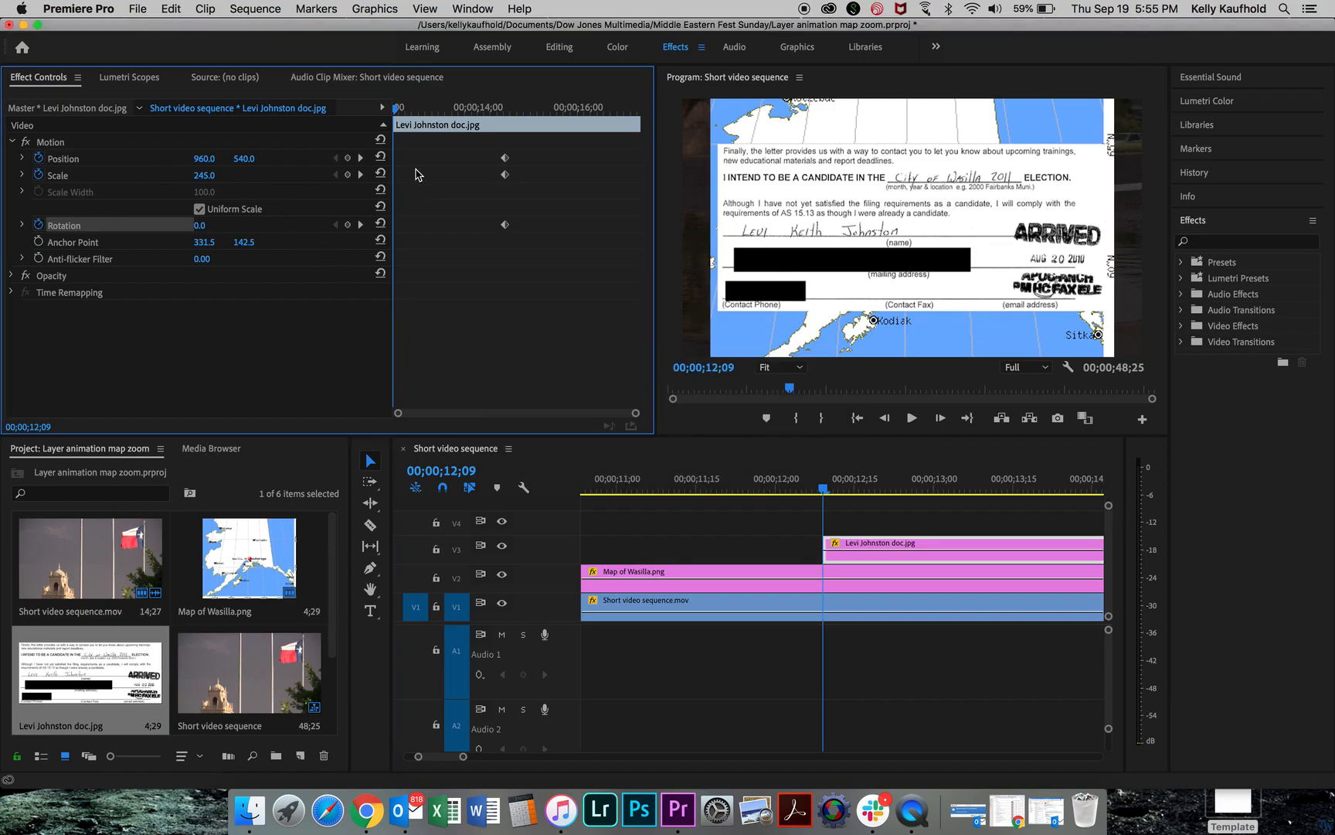
- Add Position, Scale and Rotation keyframes on the document clip's first frame
click(348, 159)
click(348, 176)
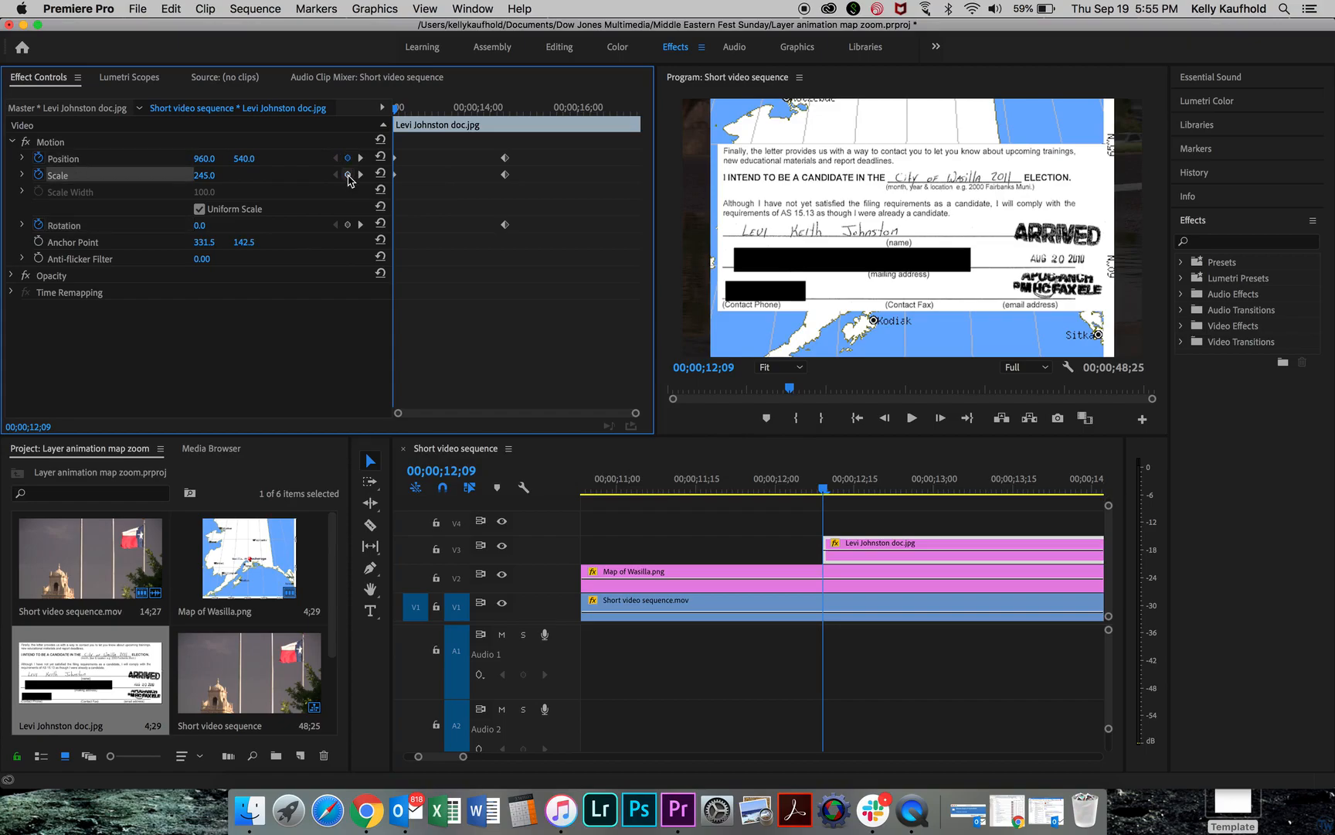
click(347, 224)
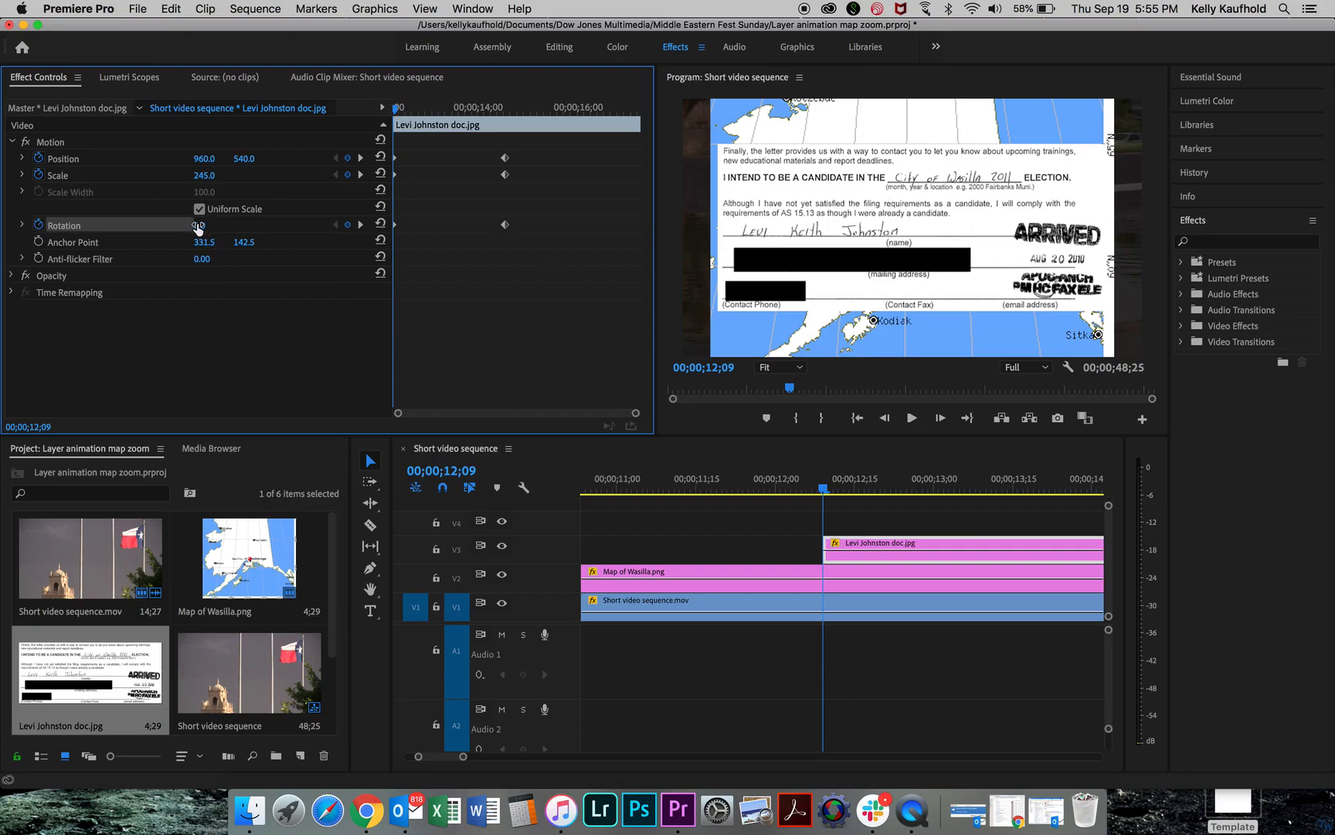
- Set the document clip's starting Rotation to -55° and reduce its starting Scale to 56
drag(197, 226, 155, 226)
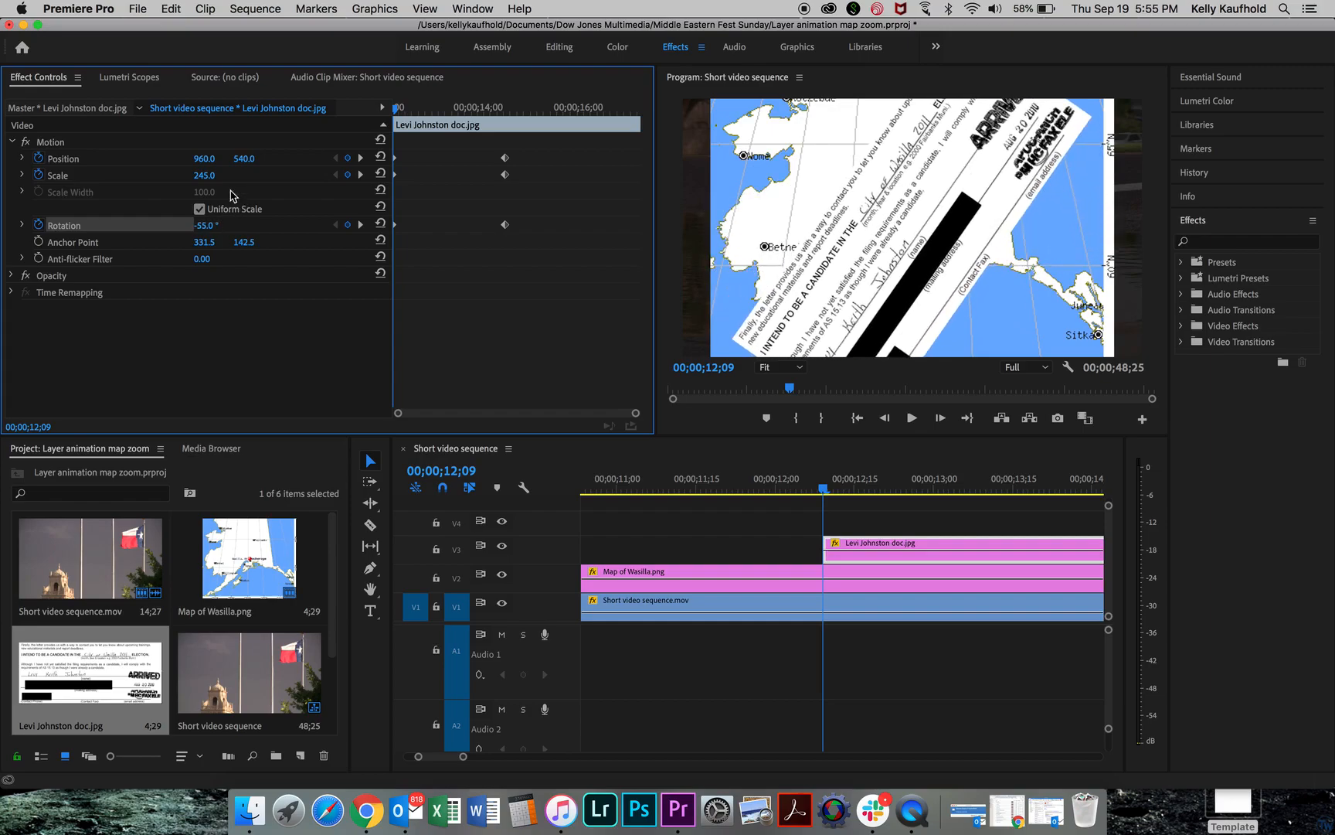
drag(201, 175, 54, 176)
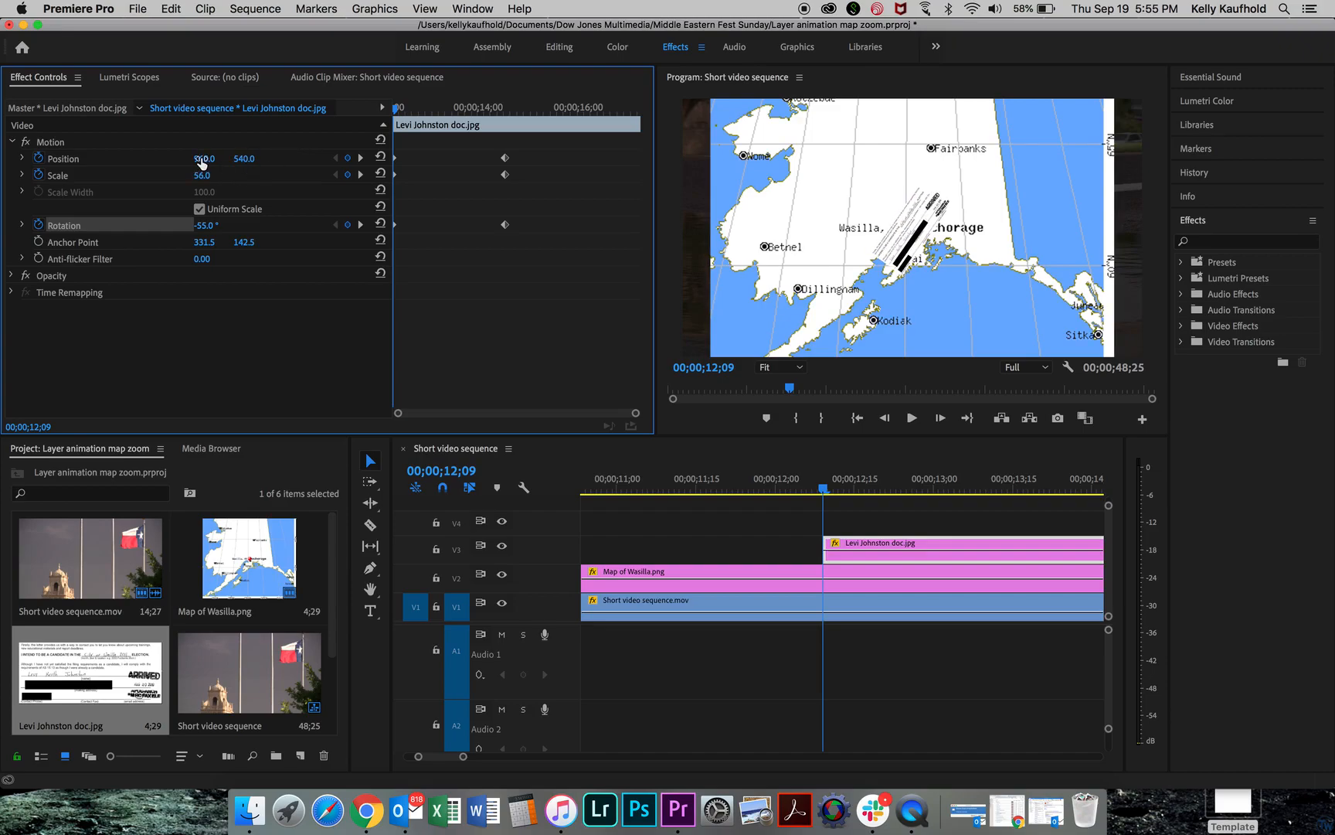
- Try nudging the document clip's starting Position, and restore it to 960, 540
mouse_move(204, 158)
mouse_down()
mouse_move(142, 159)
mouse_move(250, 159)
mouse_move(203, 159)
mouse_up()
drag(237, 160, 247, 160)
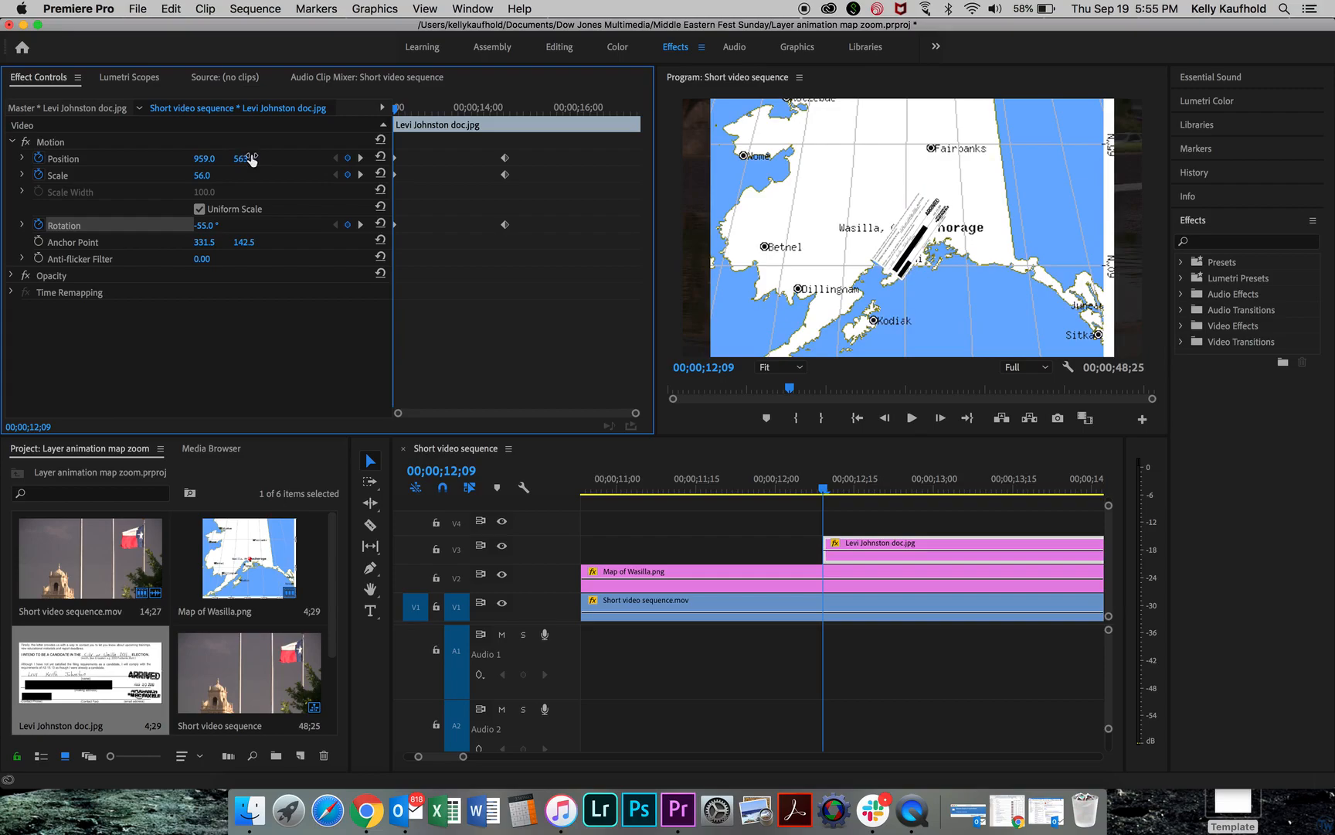
click(204, 158)
text(960)
key(Tab)
text(54)
- Set the document clip's starting Scale to 10
key(Tab)
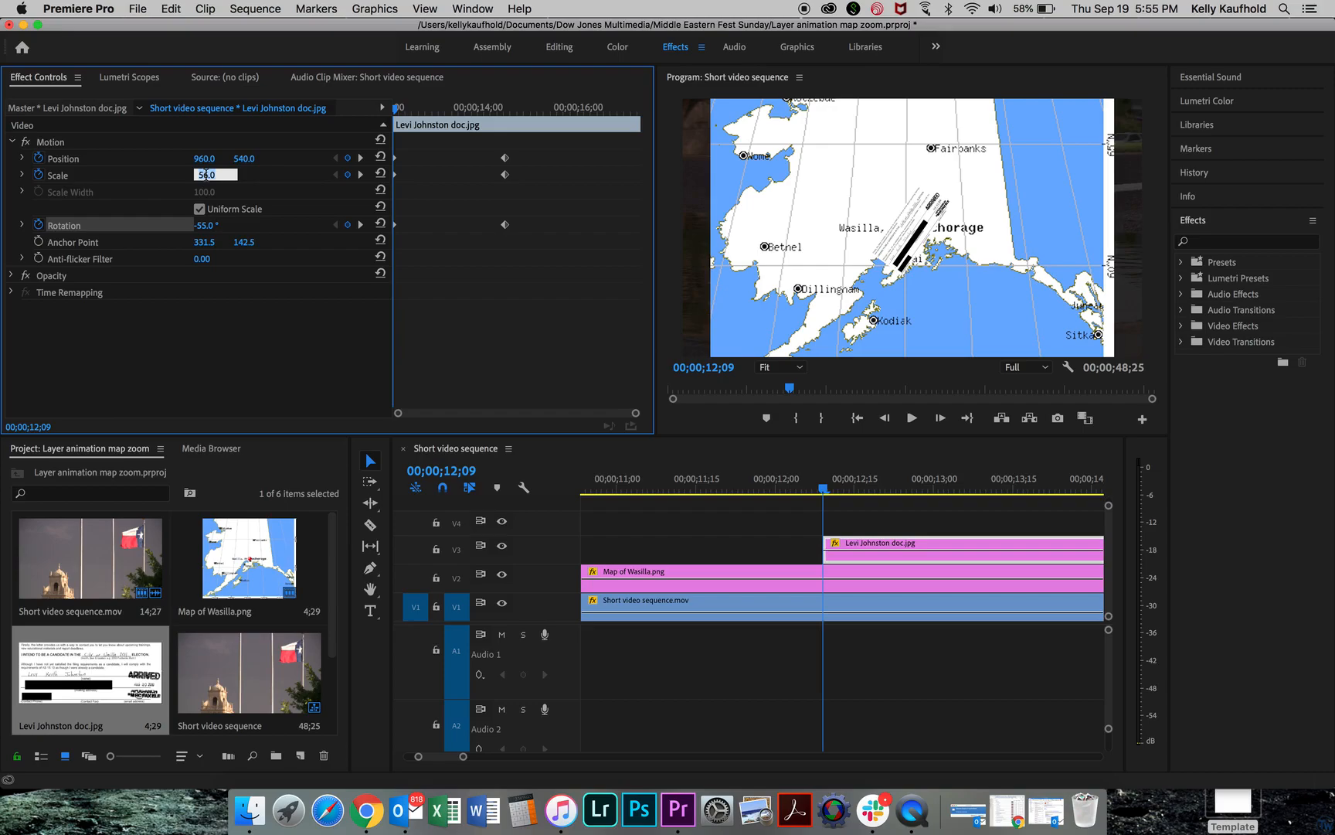
text(10)
key(Return)
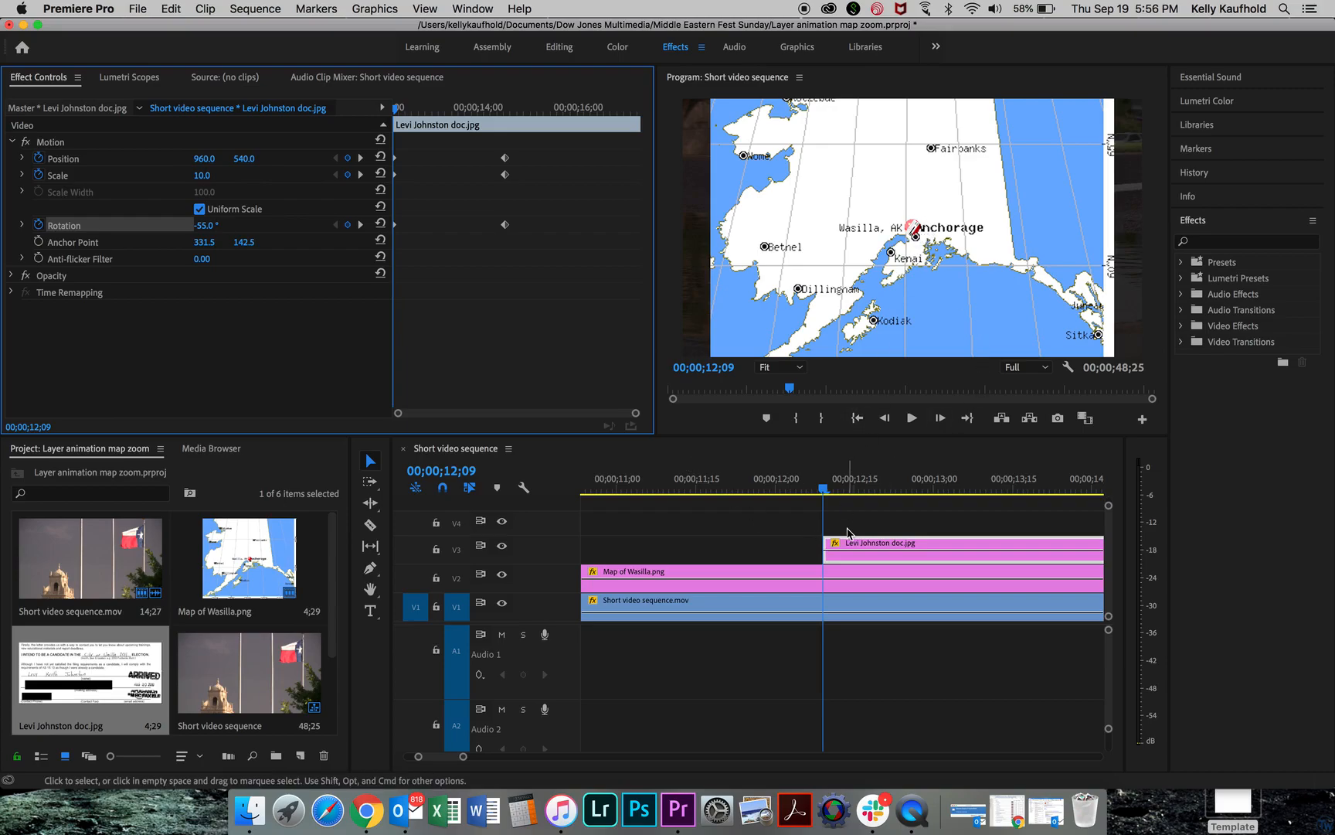
- Use the Pen tool to add two opacity keyframes at the document clip's start, lowering the first for a short fade-in
click(372, 574)
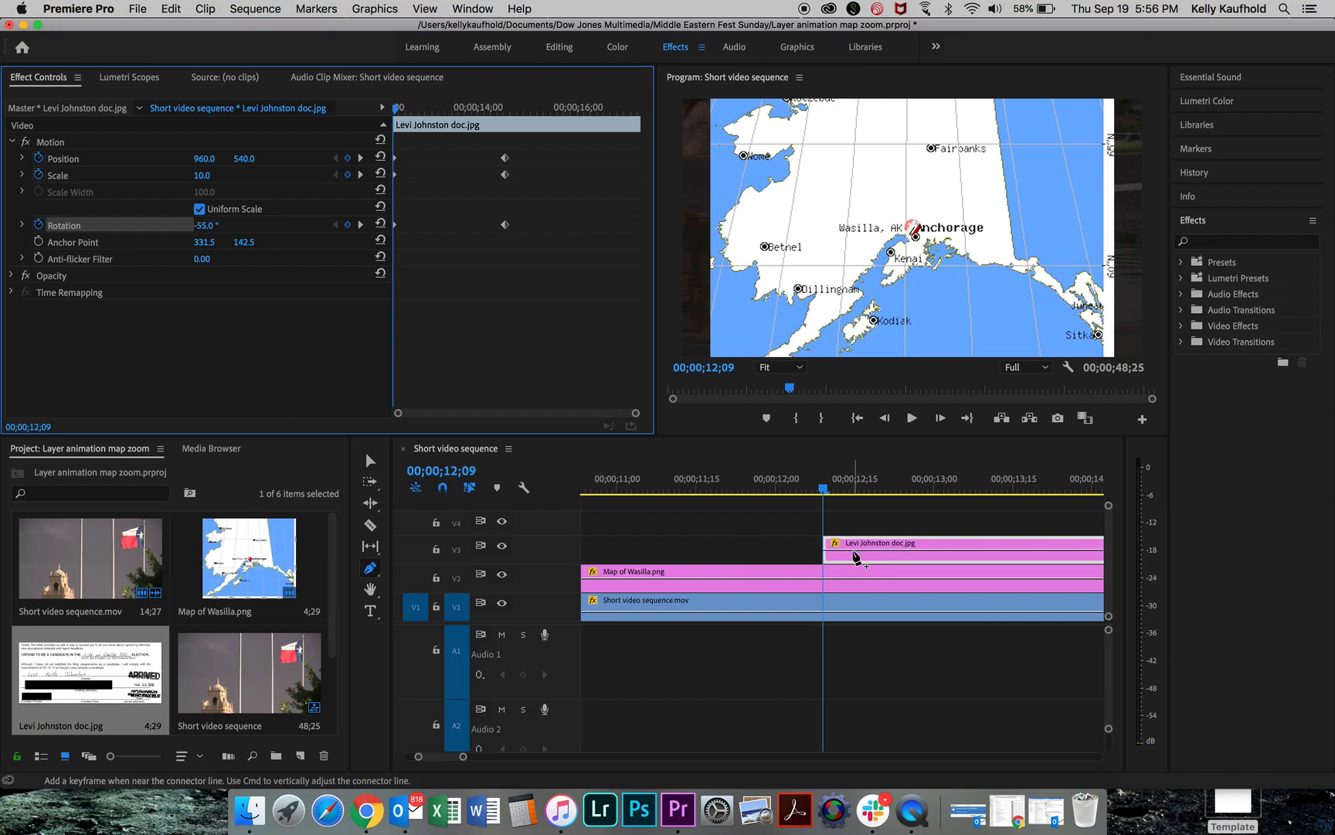
click(840, 555)
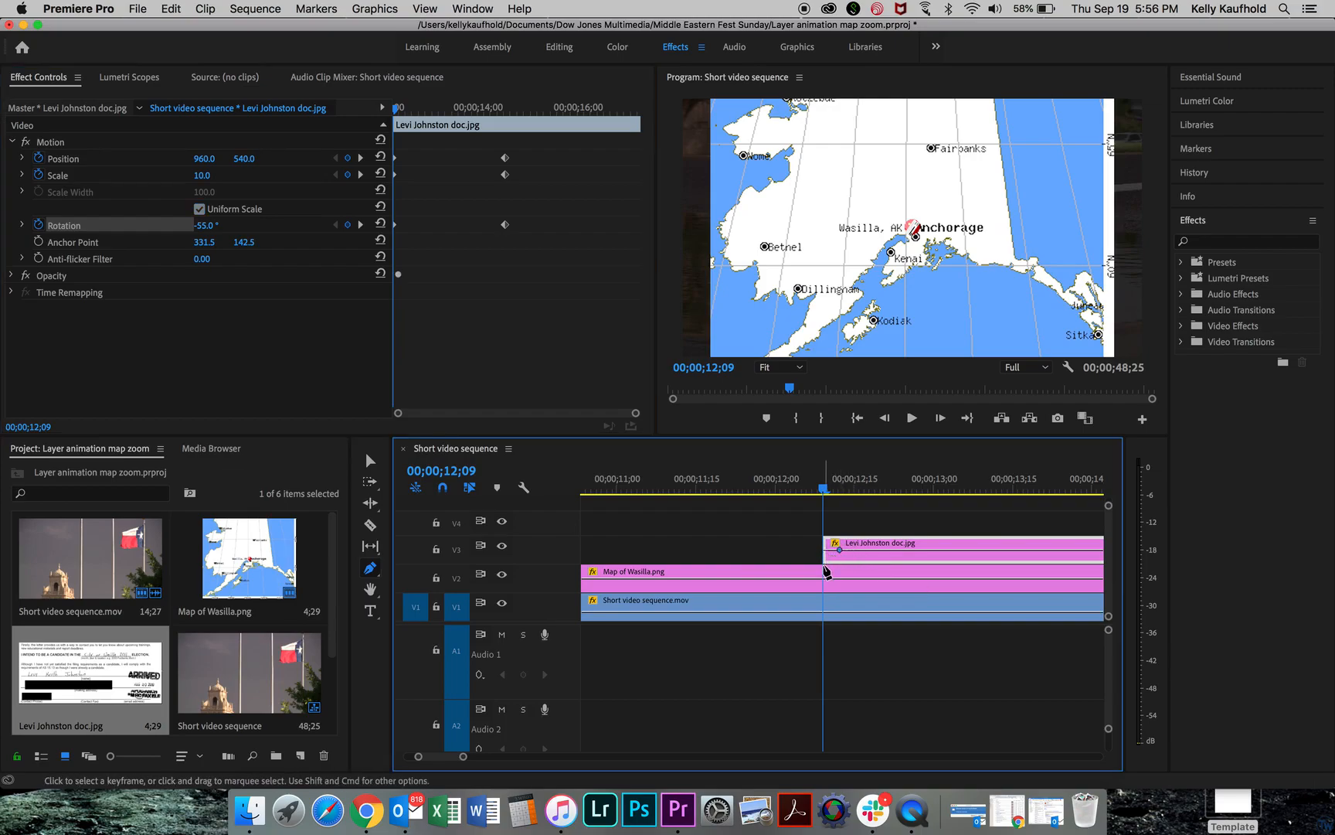
click(827, 560)
click(829, 558)
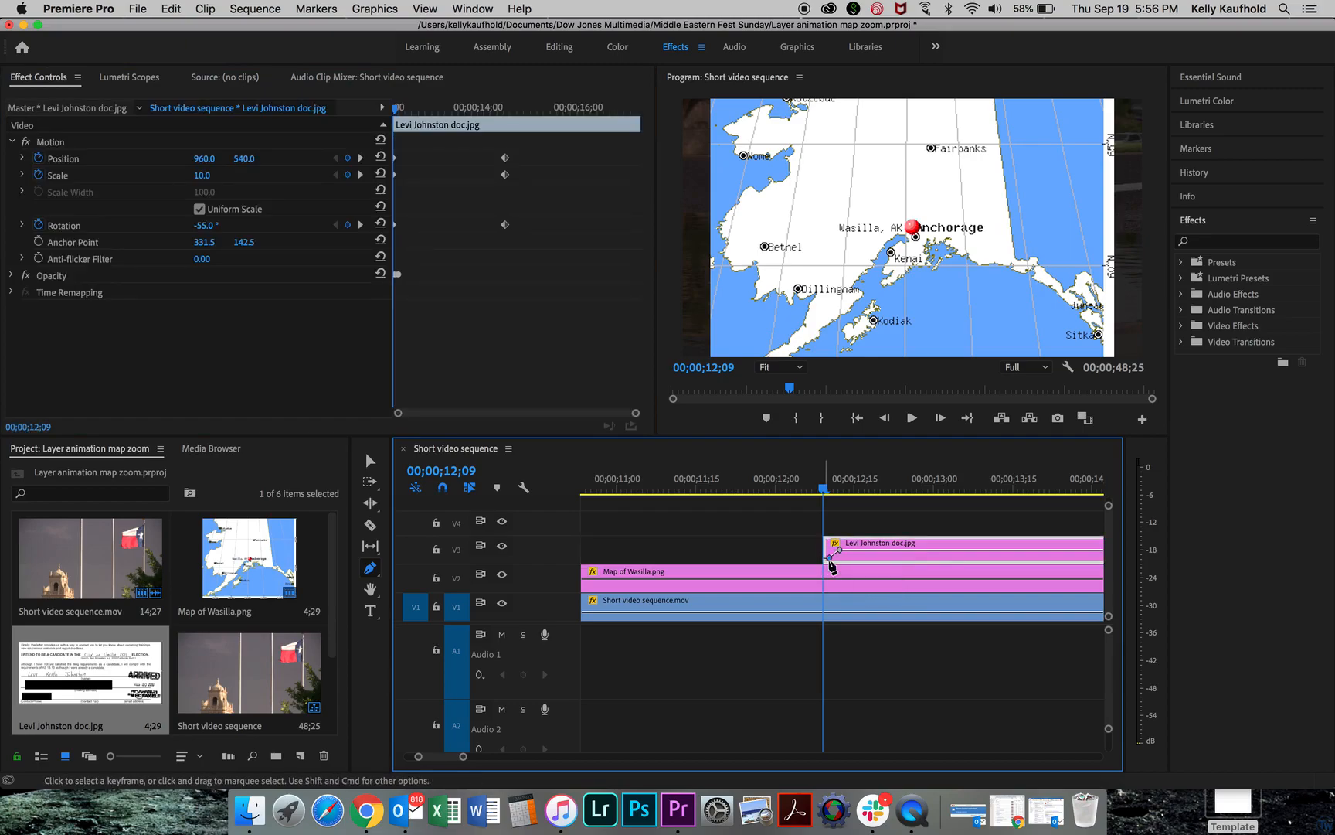
key(v)
- Play back the document's spin, zoom and fade-in twice from before the clip starts
click(813, 489)
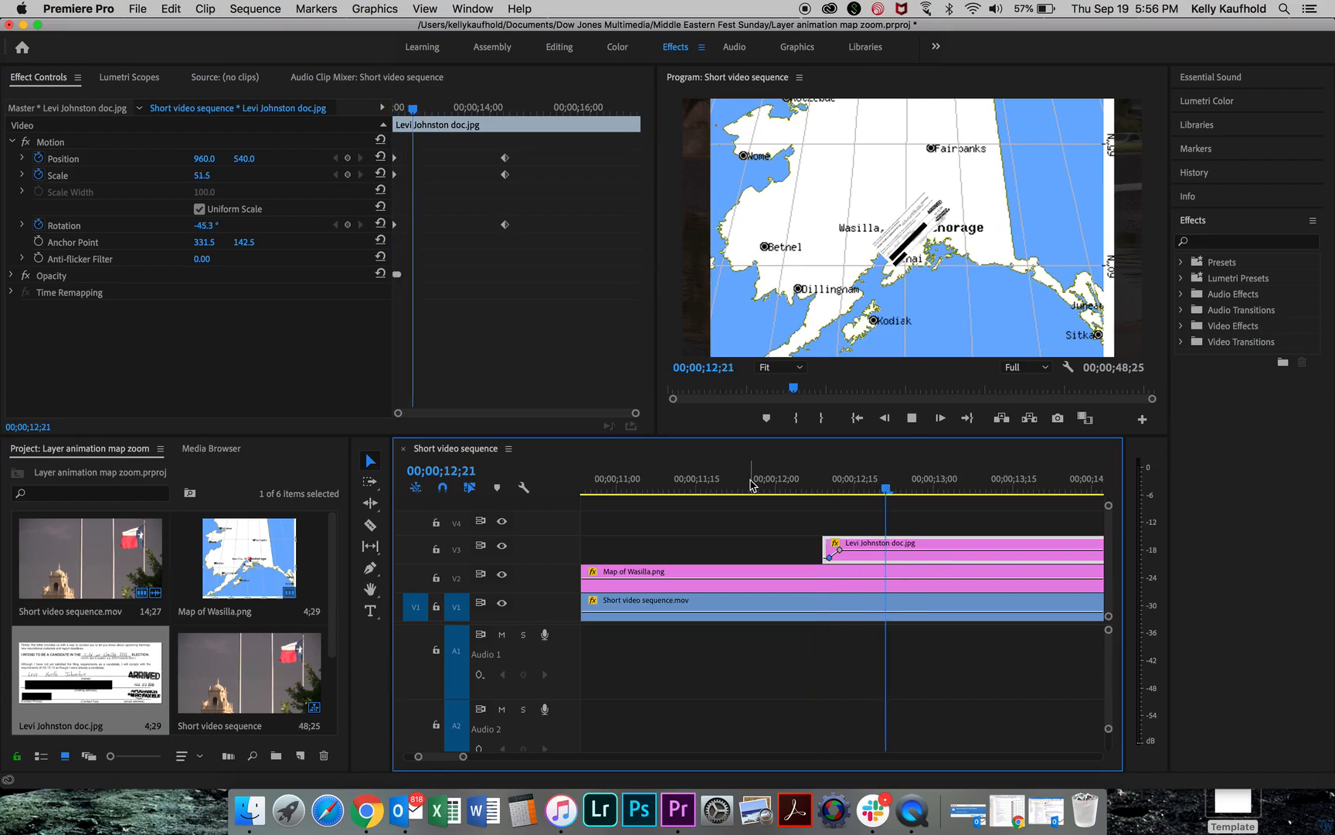
key(space)
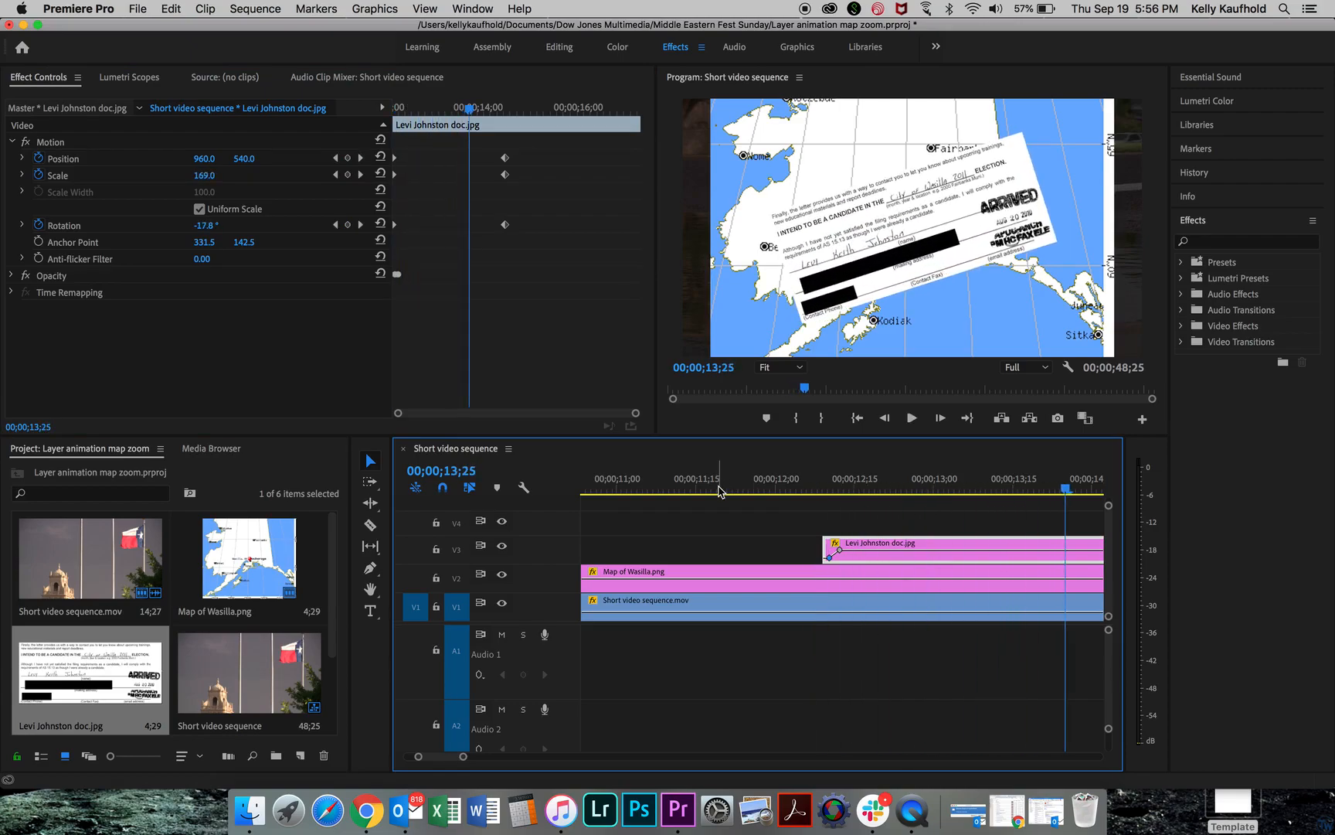
click(718, 488)
key(space)
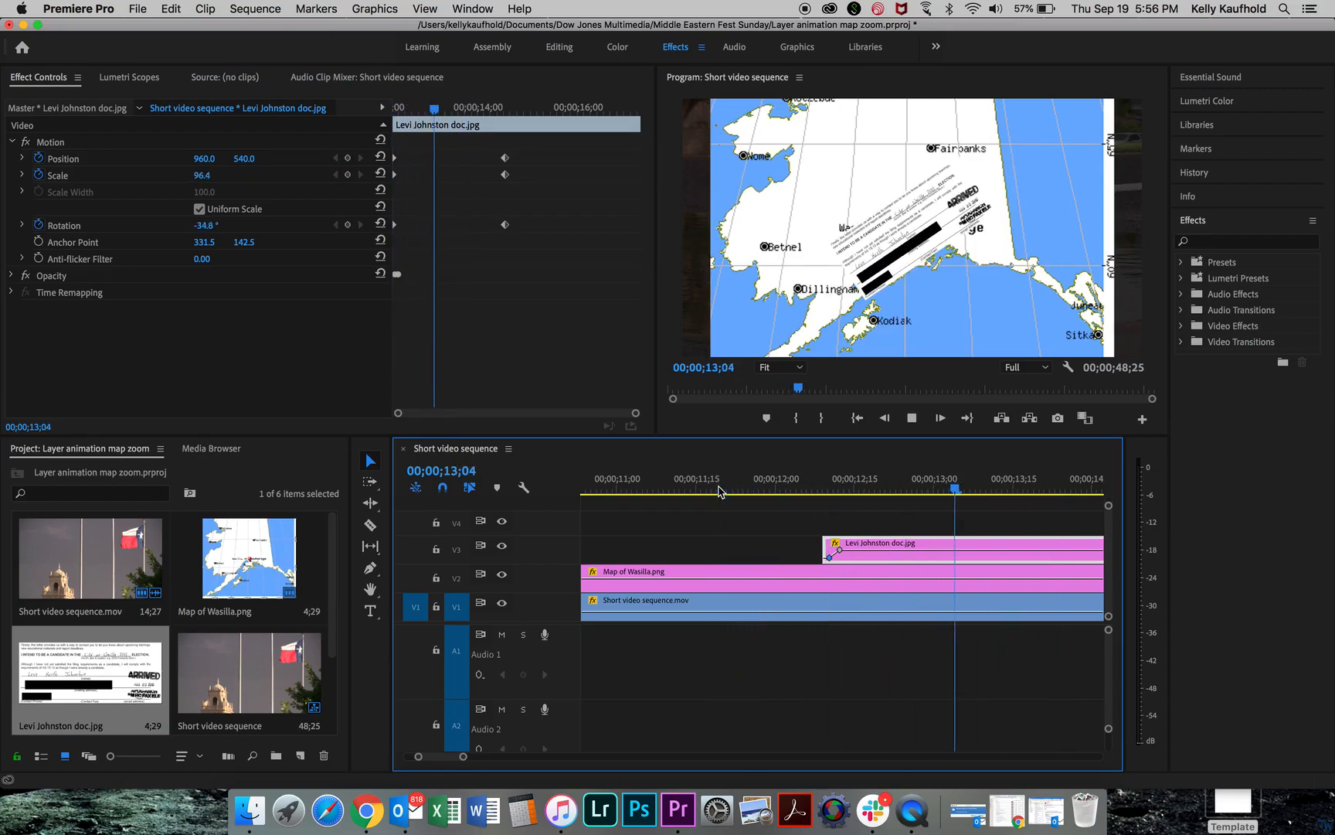
key(space)
- Extend the document clip's end on V3 to line up with the end of the map clip
key(minus)
key(minus)
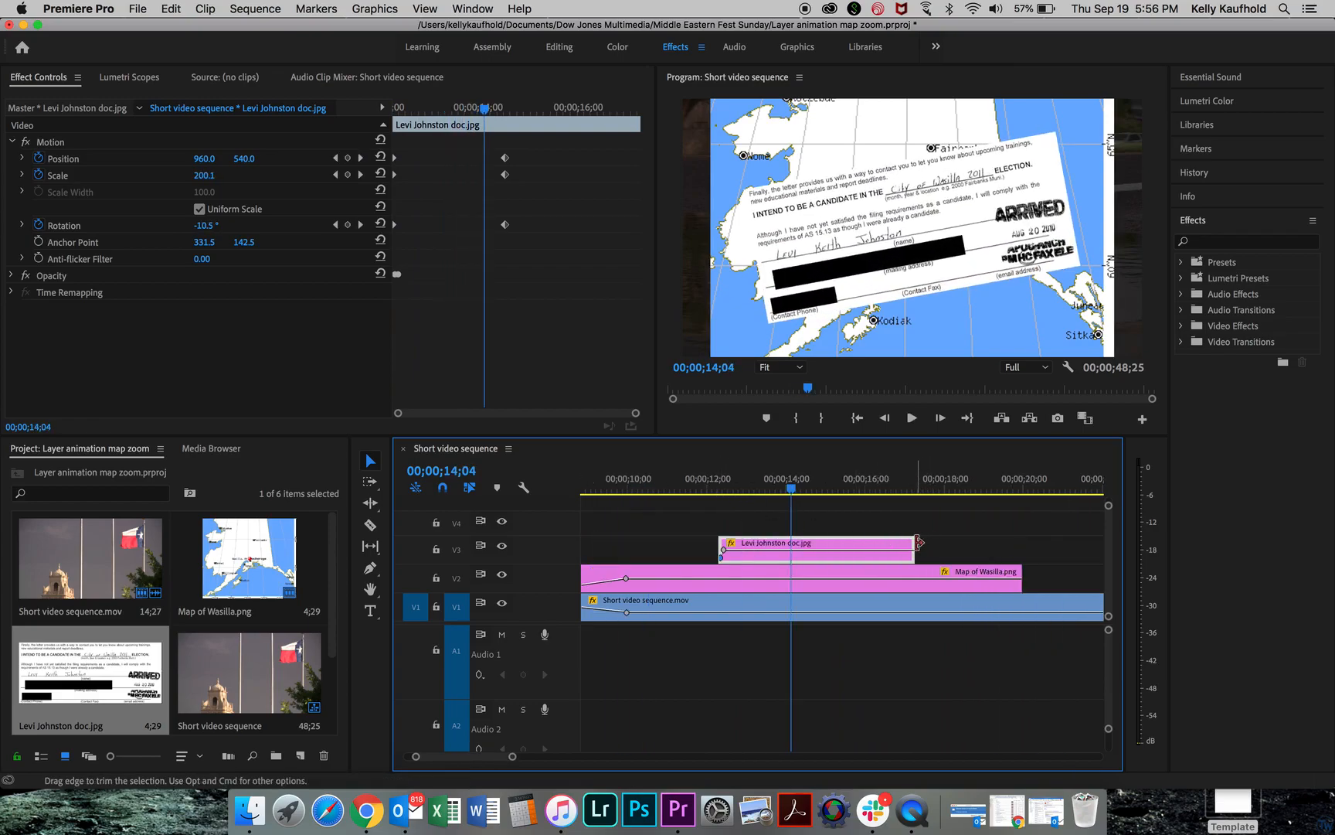
drag(912, 543, 1012, 546)
drag(1012, 547, 1022, 546)
- Play the sequence from before the extended document clip to review its entrance over the map
click(666, 488)
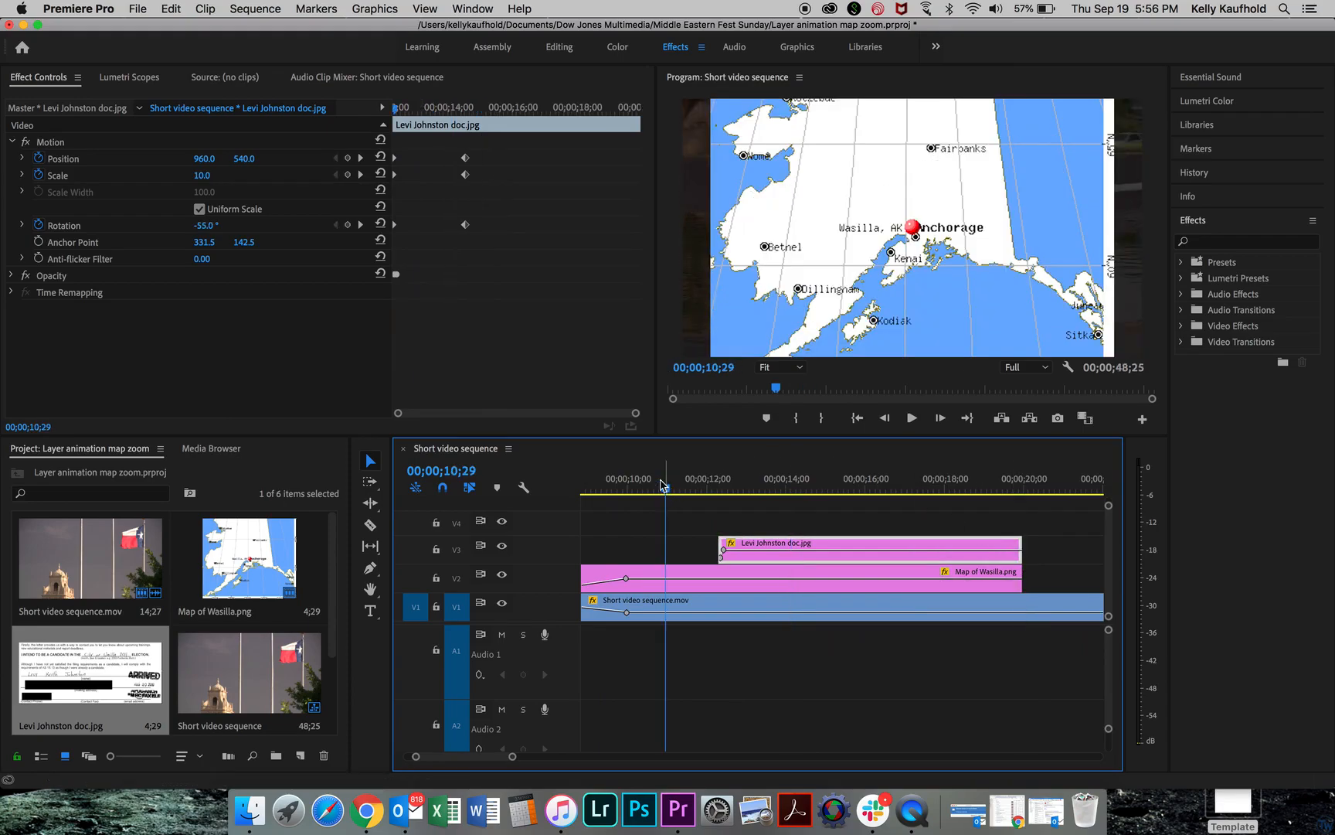
click(597, 495)
key(space)
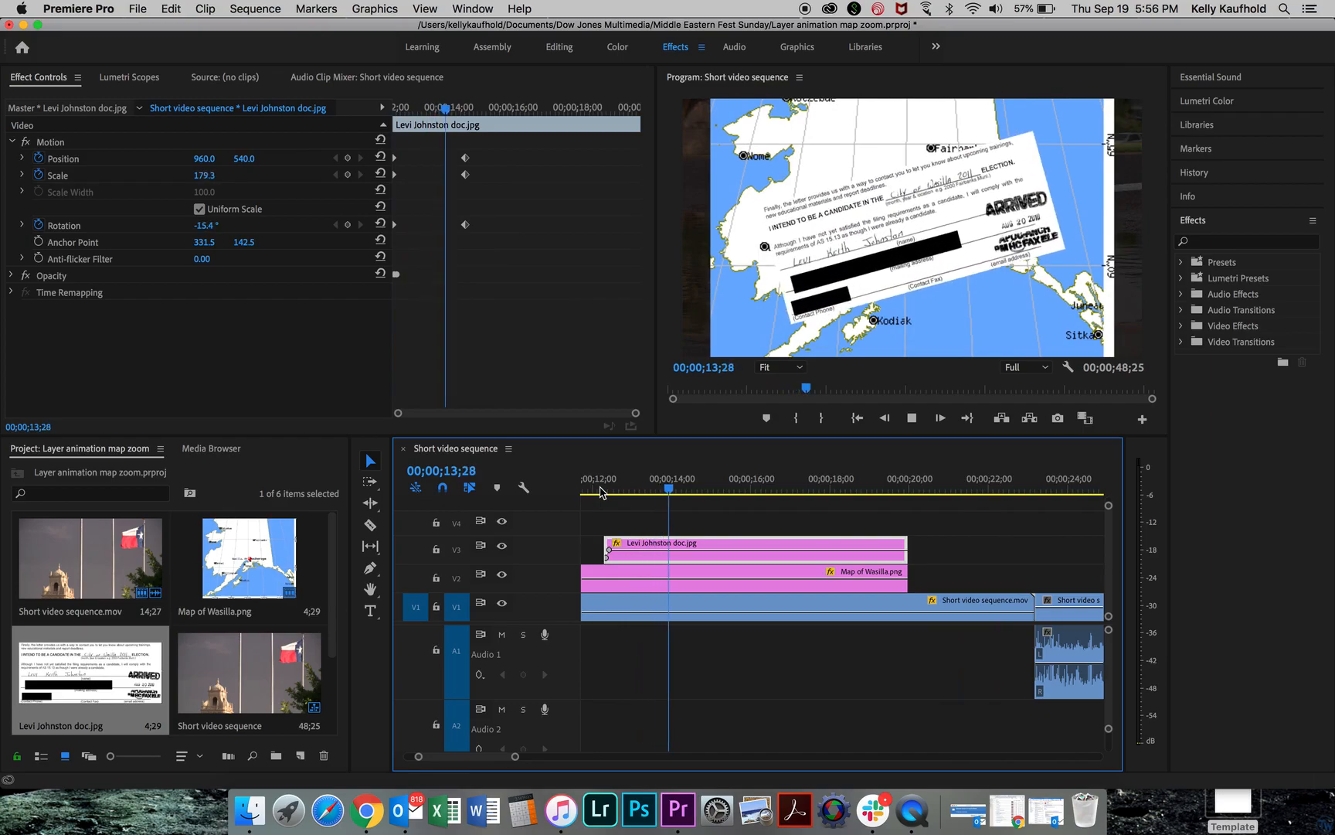
- Lengthen the document clip's fade-in by shifting its full-opacity keyframe further into the clip, and replay the animation
click(596, 482)
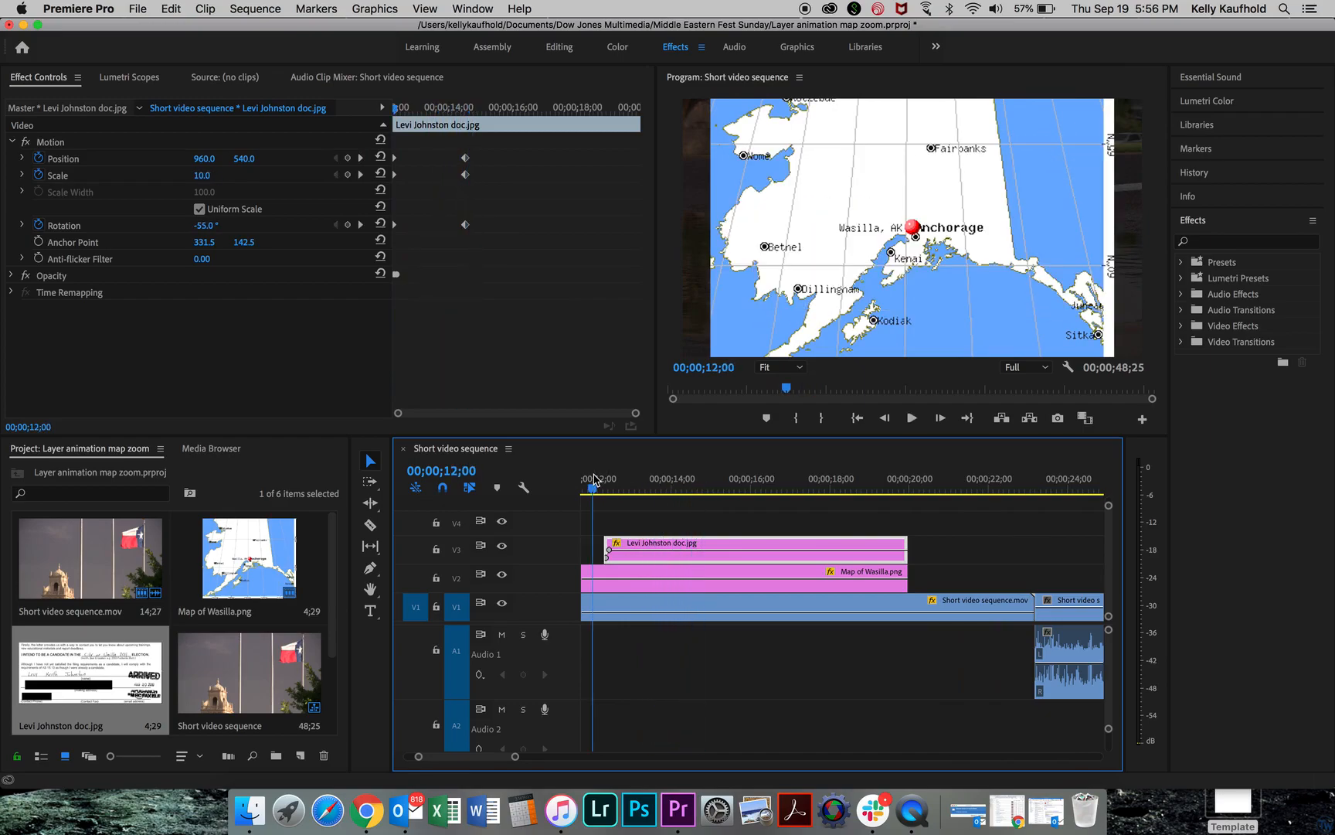
key(space)
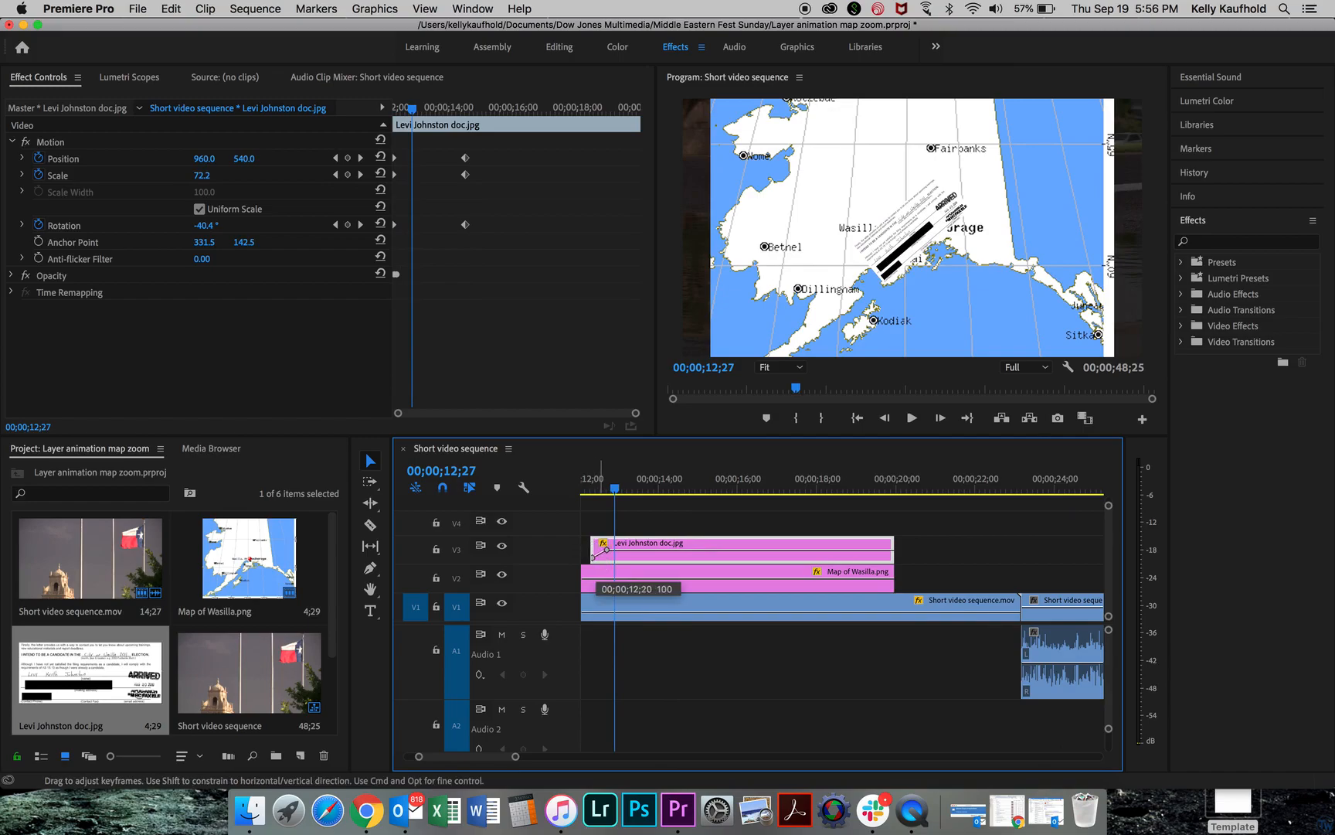
click(585, 483)
key(space)
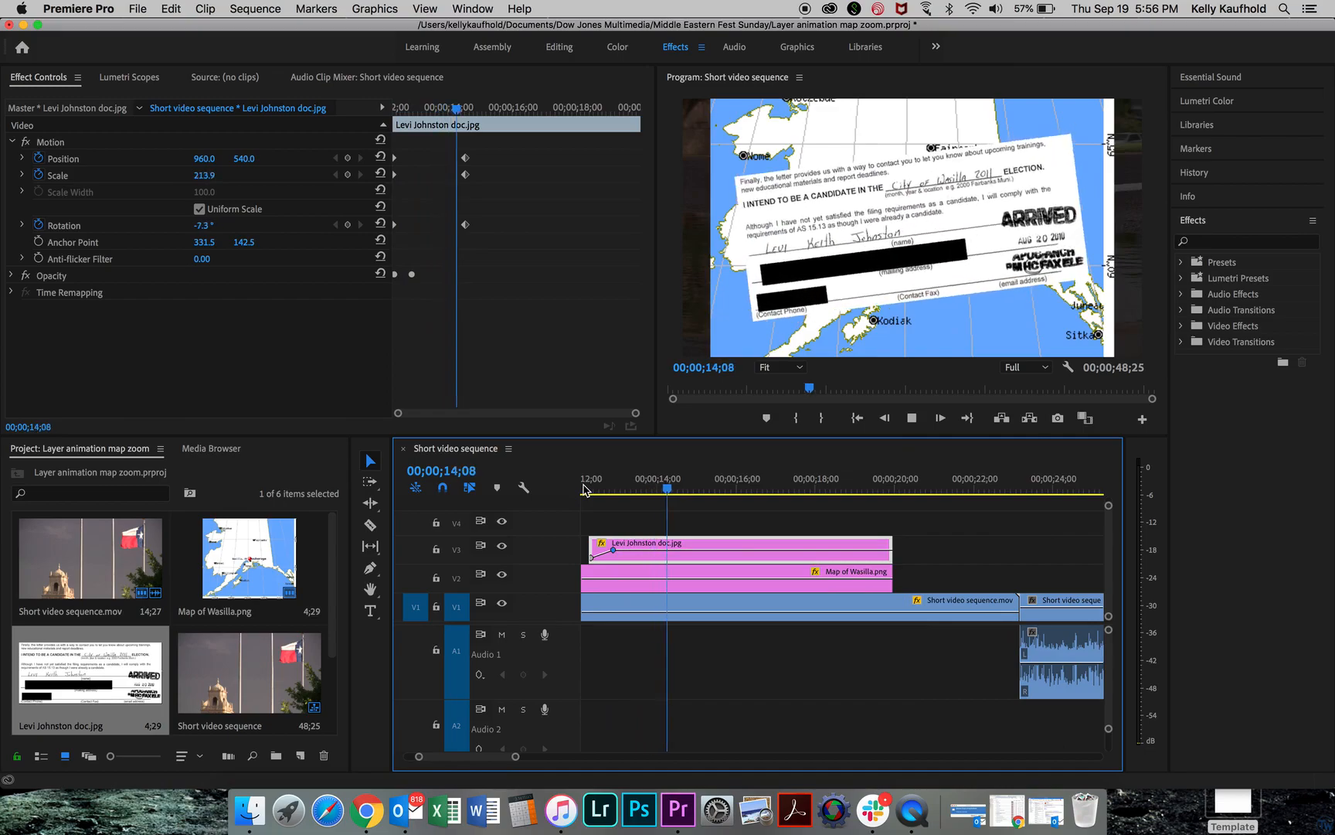
key(space)
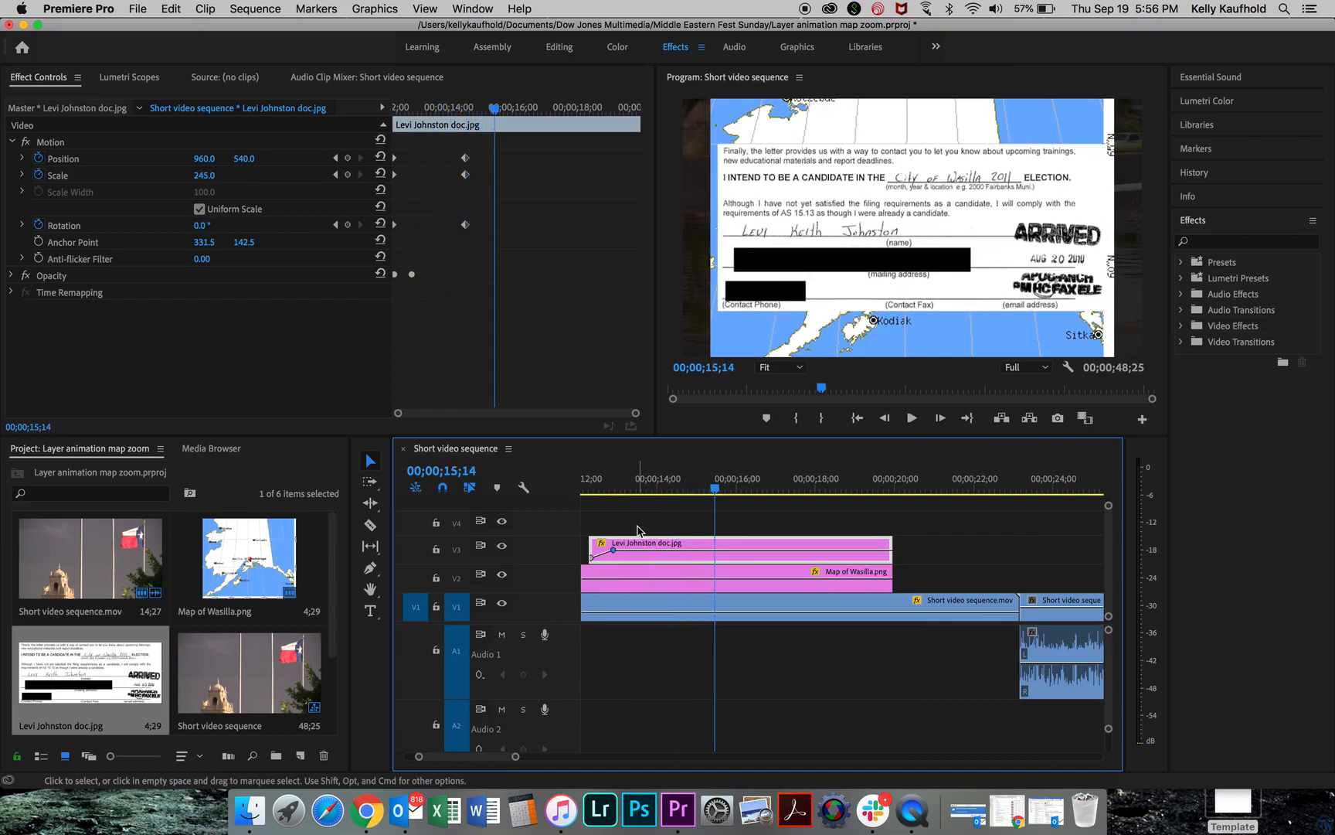
- Return the playhead to the document clip's first frame at 00;00;12;09
click(601, 489)
click(594, 487)
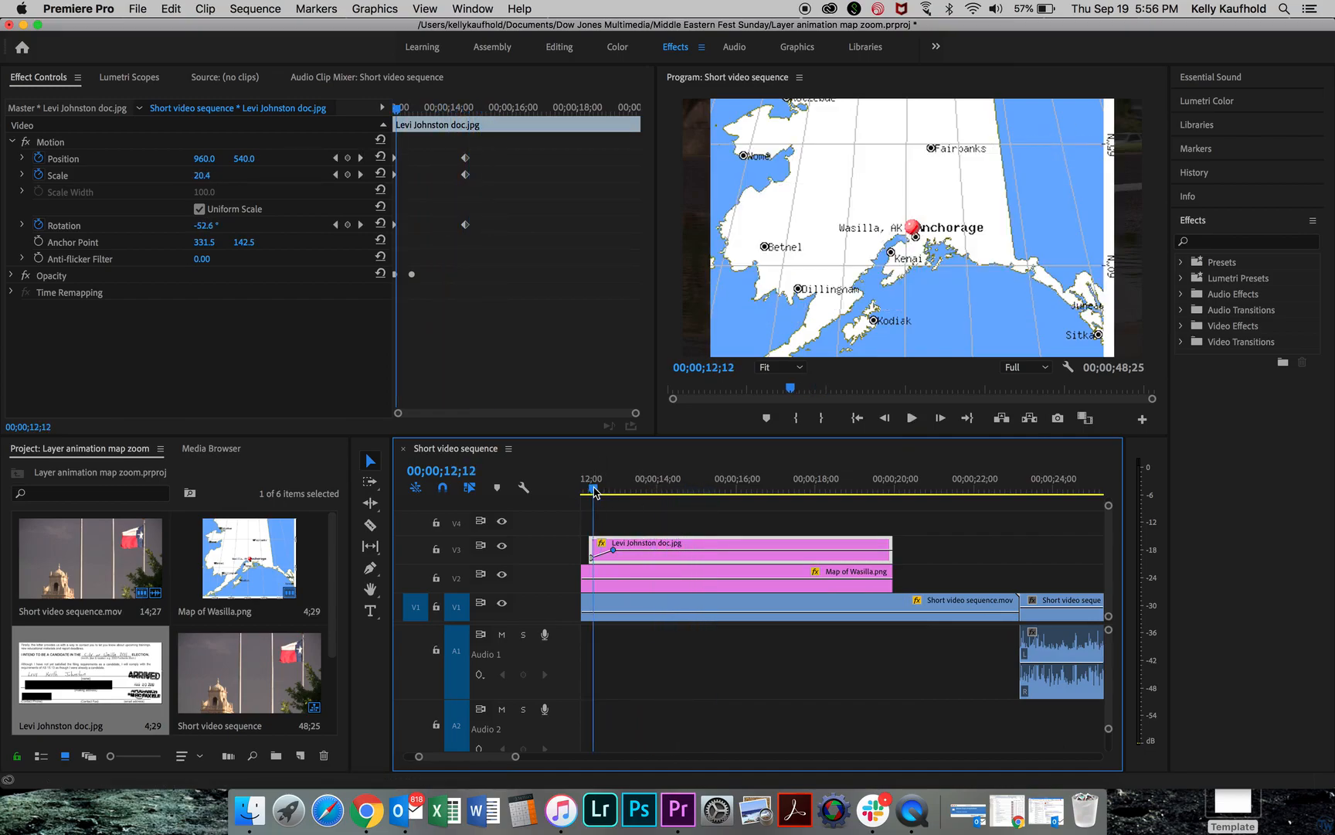
key(Left)
key(Left)
key(Left)
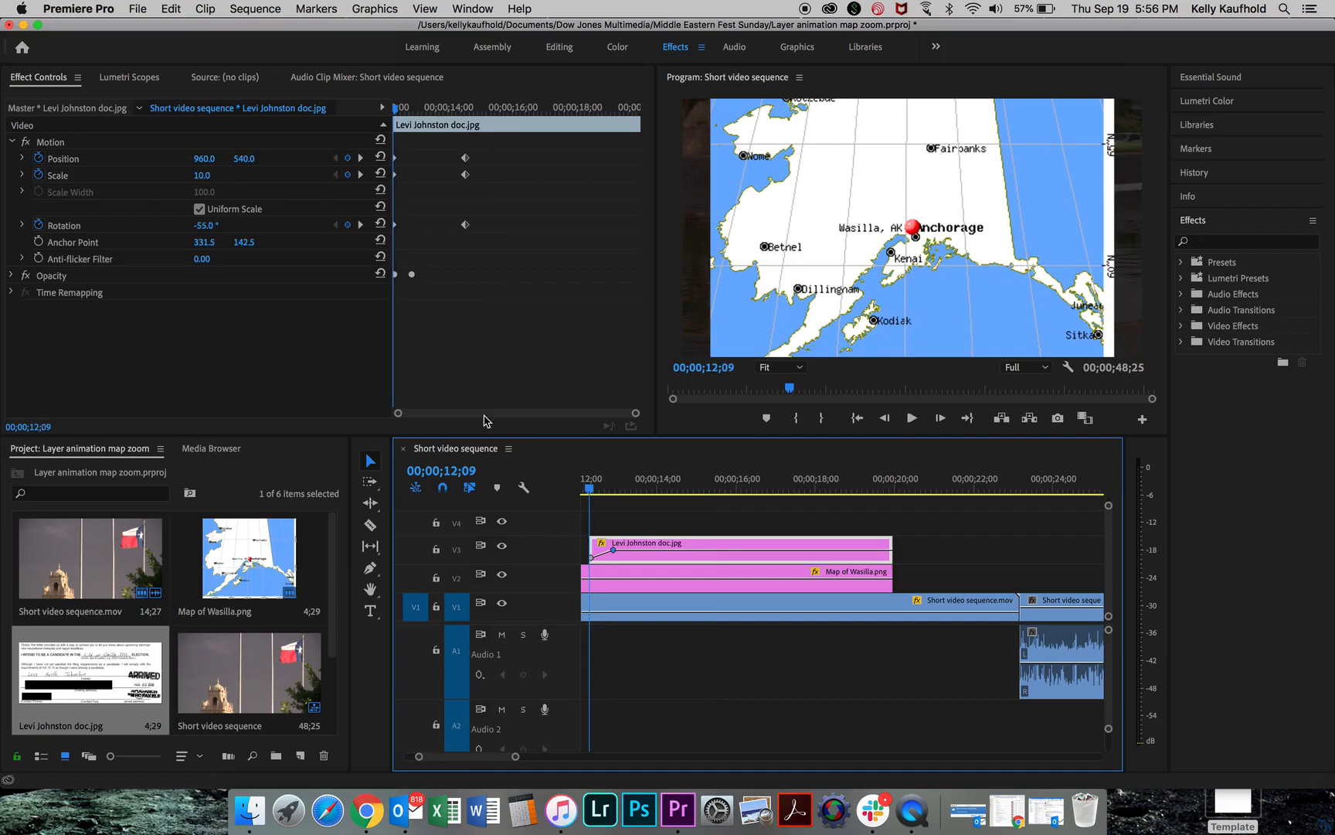